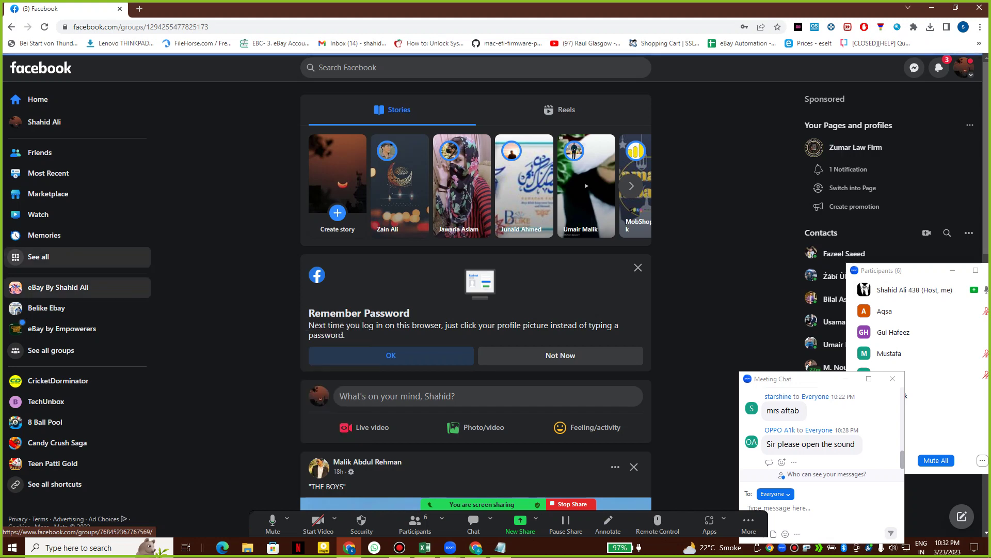
- Open the eBay sold items.rar entry in the Belike Ebay group's files and cancel the download offer
{"action": "left_click", "coordinate": [62, 308]}
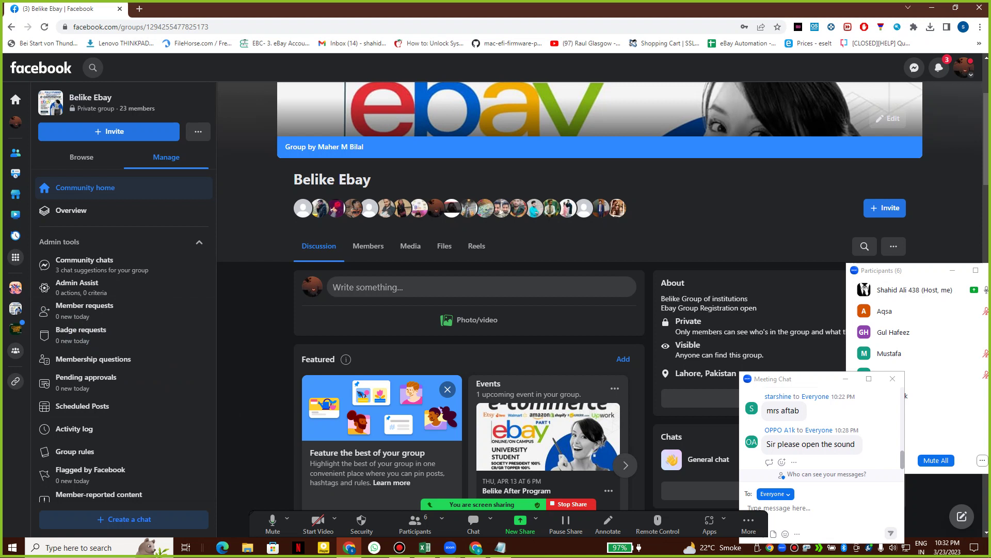
{"action": "left_click", "coordinate": [444, 246]}
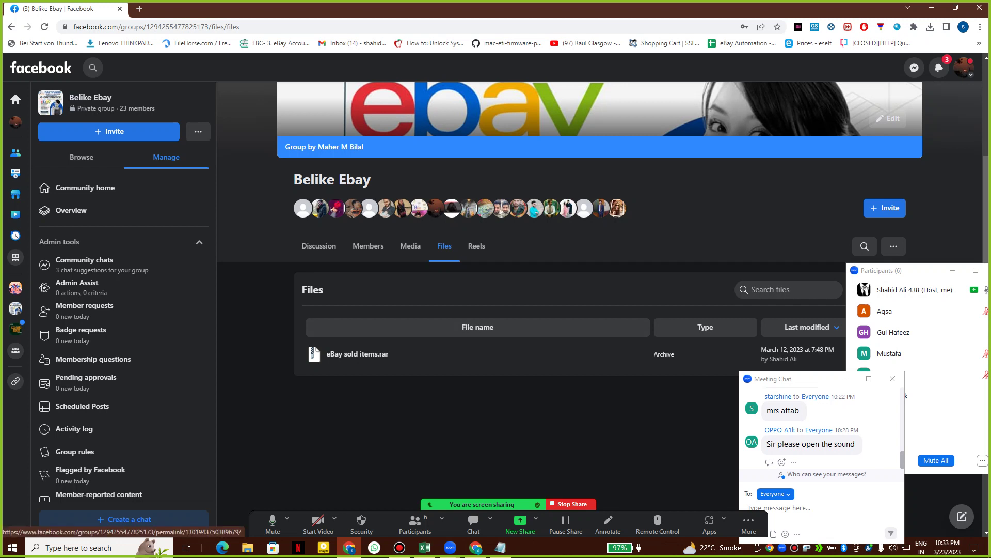
{"action": "left_click", "coordinate": [357, 354]}
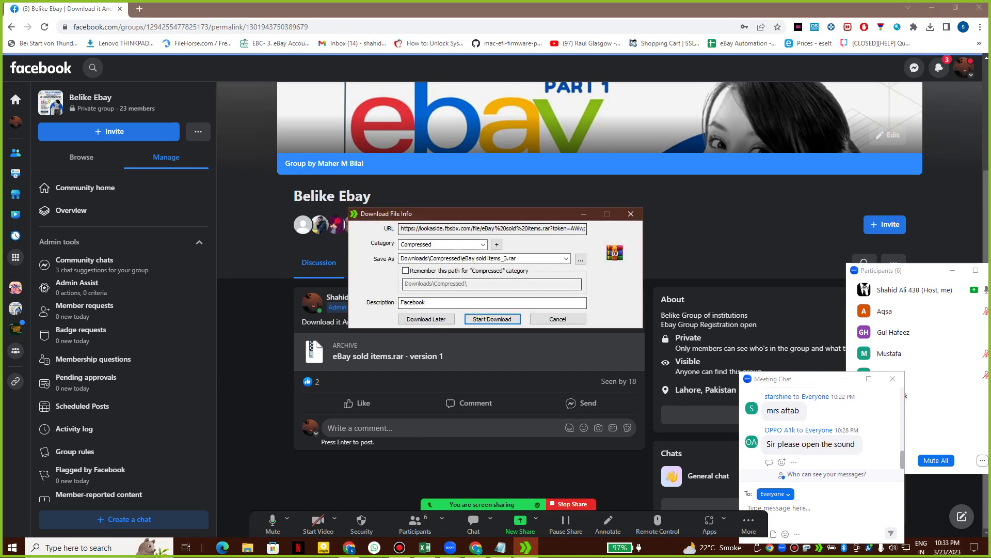
{"action": "left_click", "coordinate": [558, 319]}
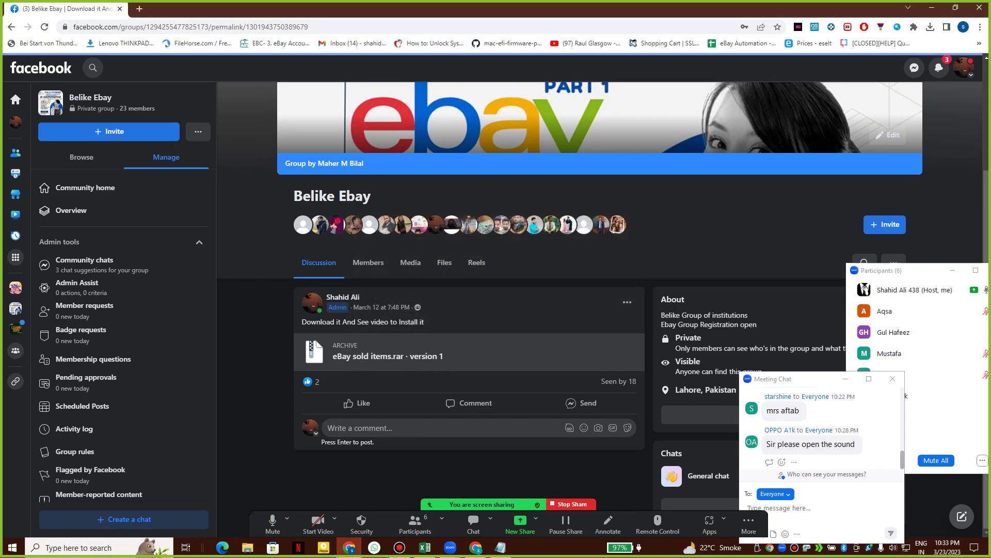
- Search Google for "winrar" in a new browser tab
{"action": "key", "text": "ctrl+t"}
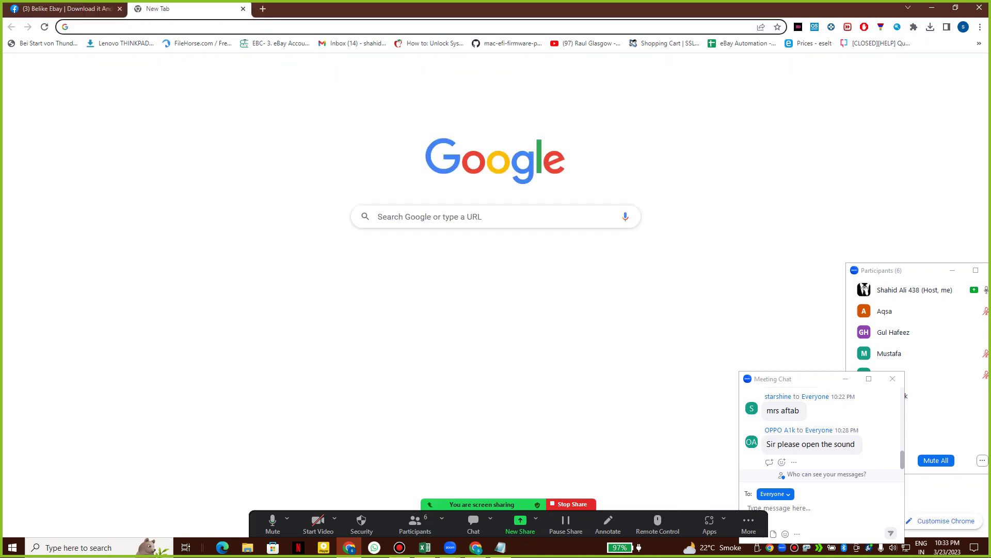
{"action": "type", "text": "g"}
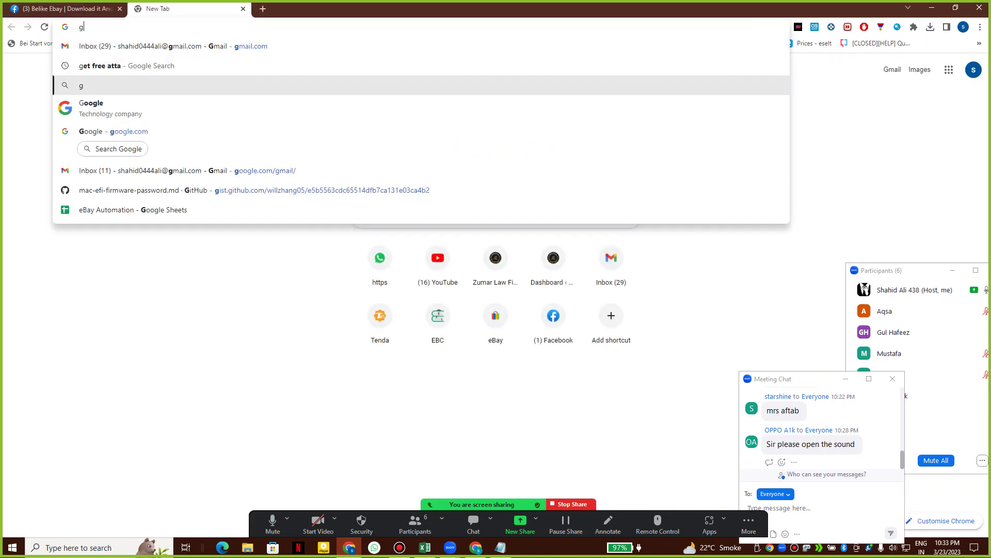
{"action": "key", "text": "Down"}
{"action": "key", "text": "Return"}
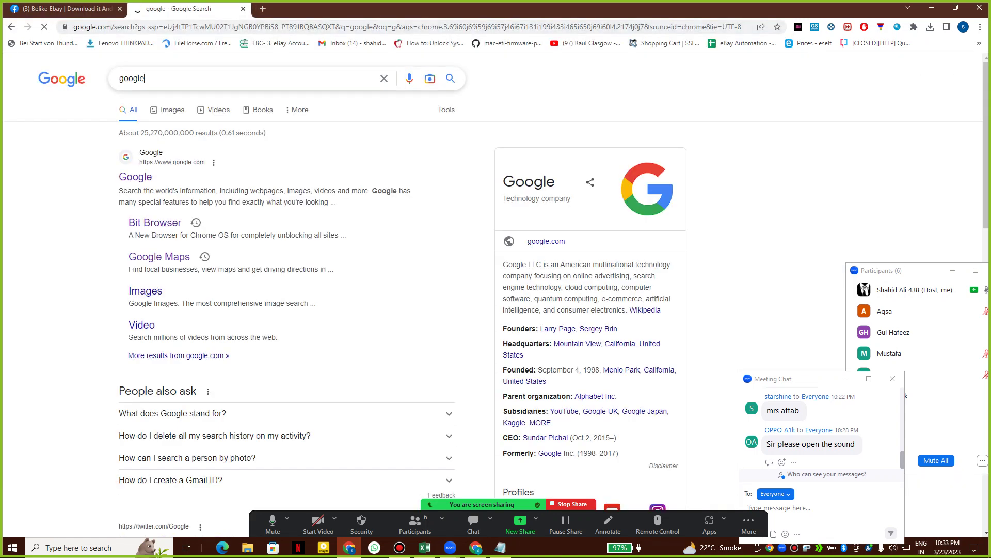
{"action": "key", "text": "ctrl+a"}
{"action": "type", "text": "winrar"}
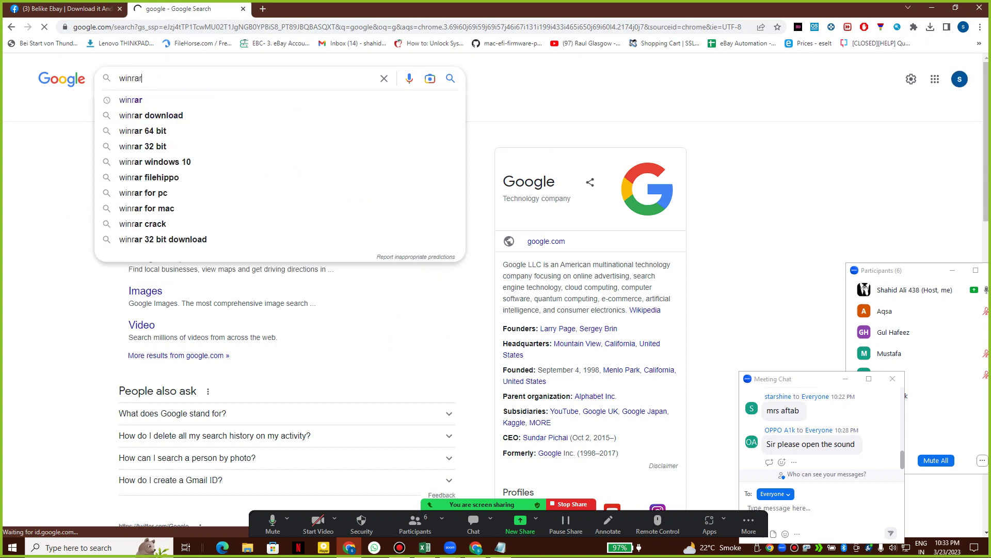
{"action": "key", "text": "Return"}
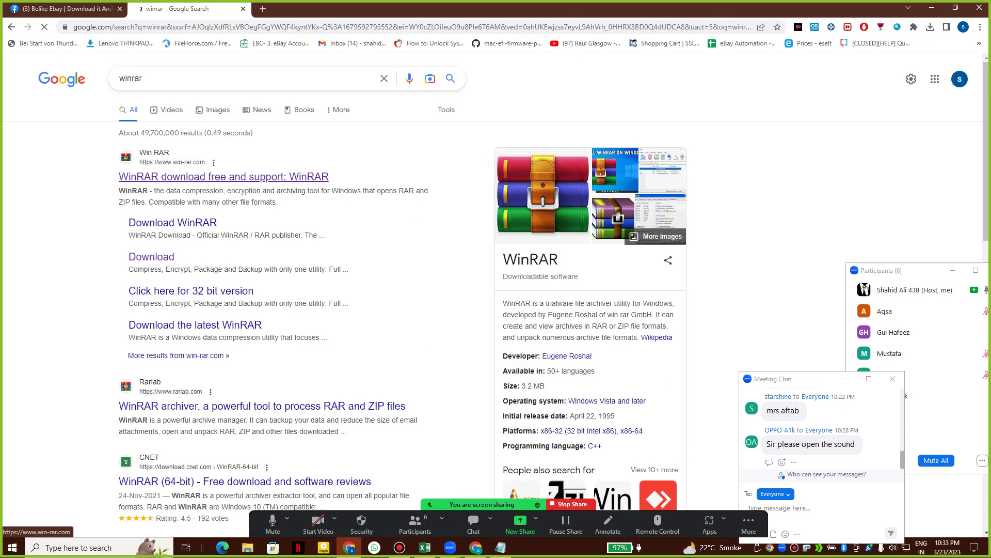
- Download the WinRAR installer from the official win-rar.com site
{"action": "left_click", "coordinate": [223, 177]}
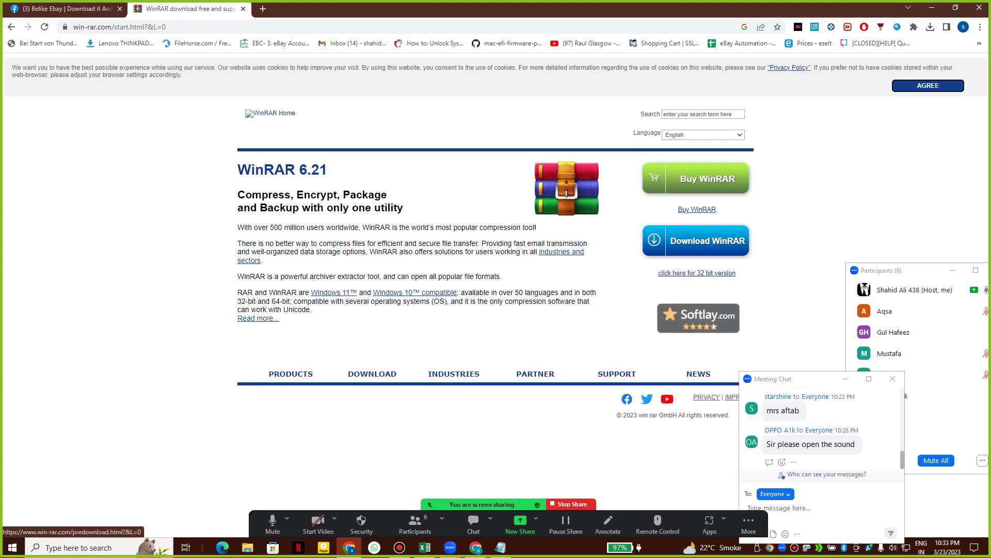
{"action": "left_click", "coordinate": [698, 241]}
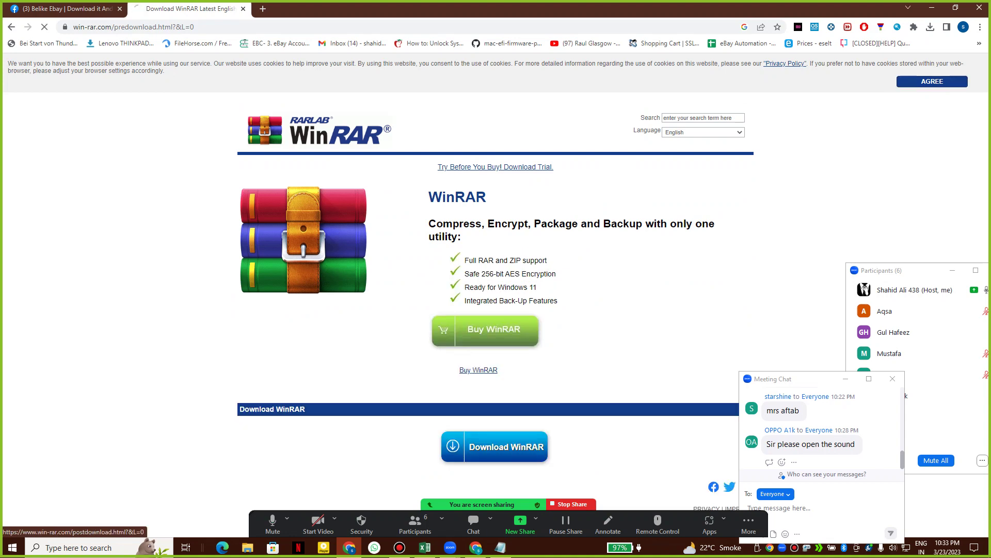
{"action": "left_click", "coordinate": [494, 446]}
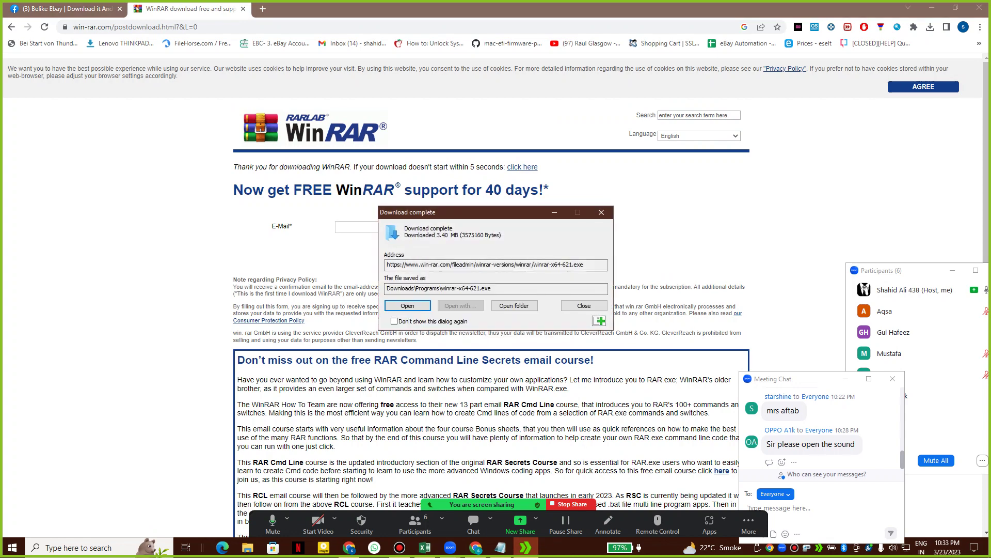
- Install WinRAR 6.21 from the downloaded file into C:\Program Files\WinRAR, finish the setup and clear the leftover windows off the desktop
{"action": "key", "text": "Return"}
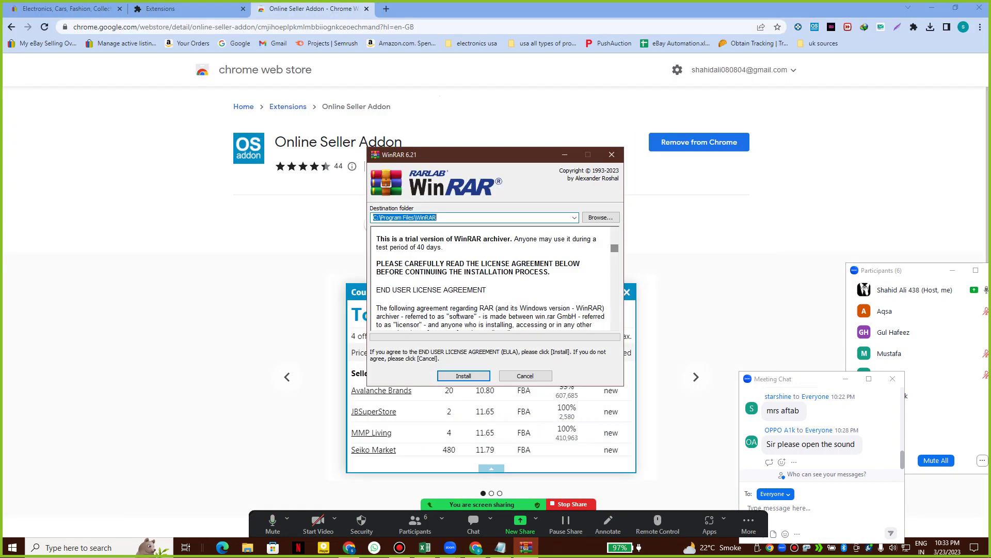
{"action": "key", "text": "Return"}
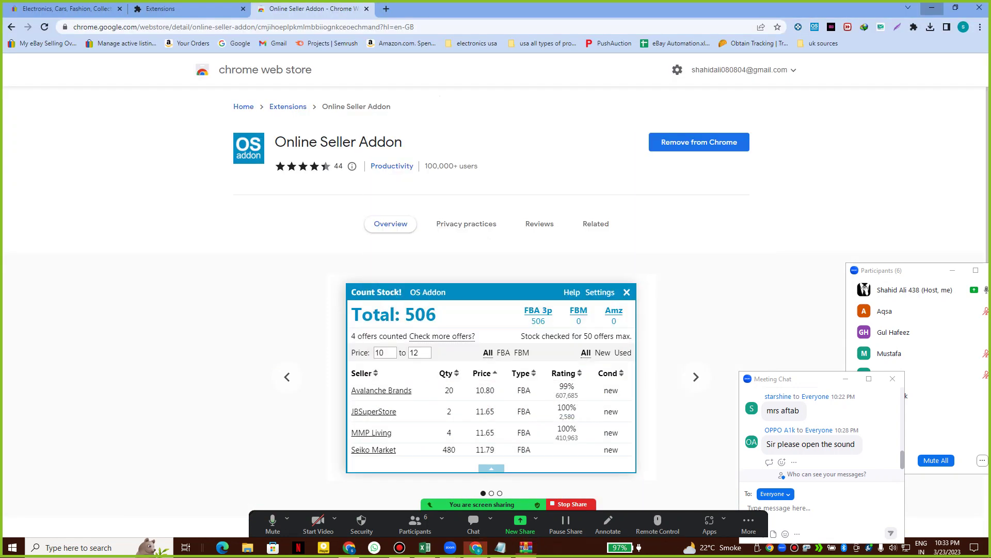
{"action": "key", "text": "Return"}
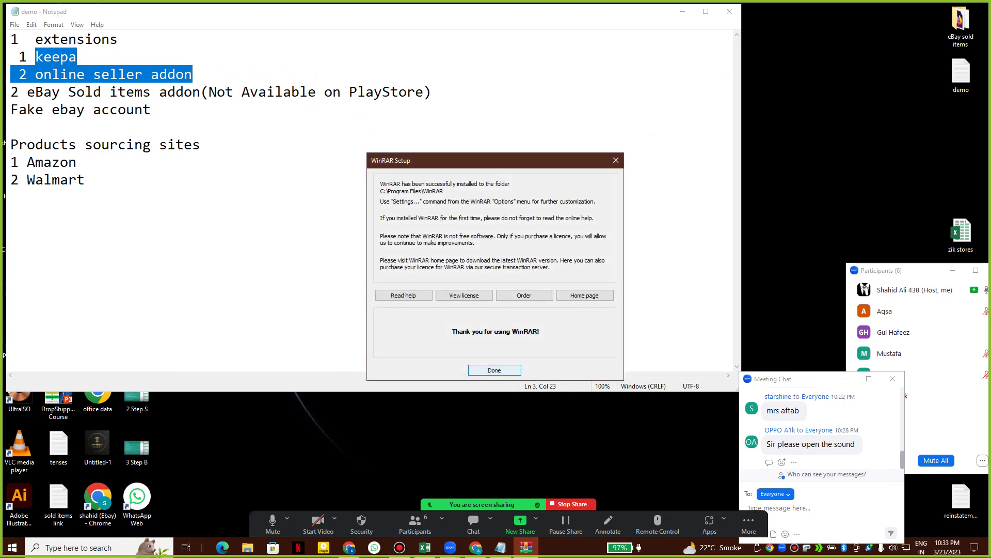
{"action": "key", "text": "Return"}
{"action": "left_click", "coordinate": [683, 11]}
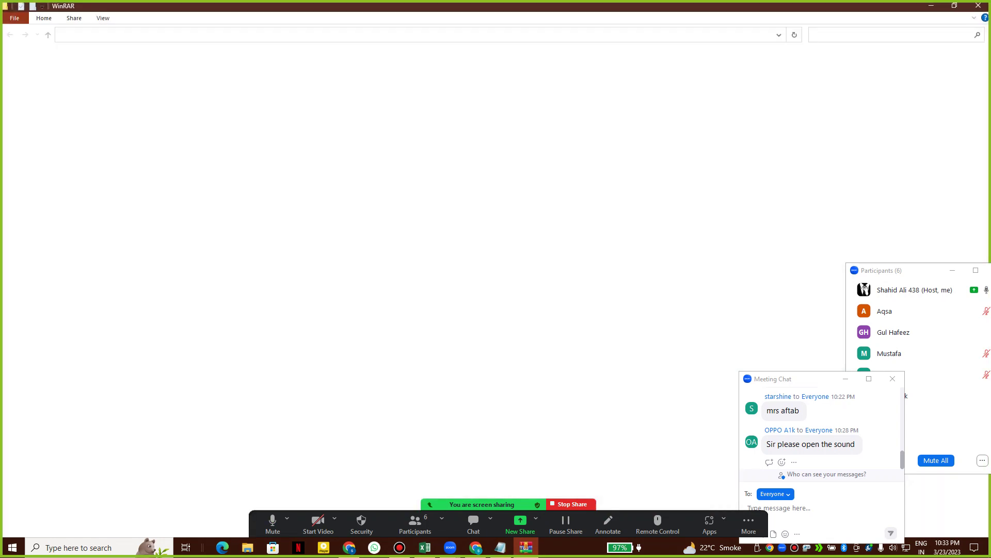
{"action": "left_click", "coordinate": [978, 8]}
- Copy the "it get the item code automatically" archive from New Volume (D:) to the desktop
{"action": "right_click", "coordinate": [237, 167]}
{"action": "left_click", "coordinate": [259, 200]}
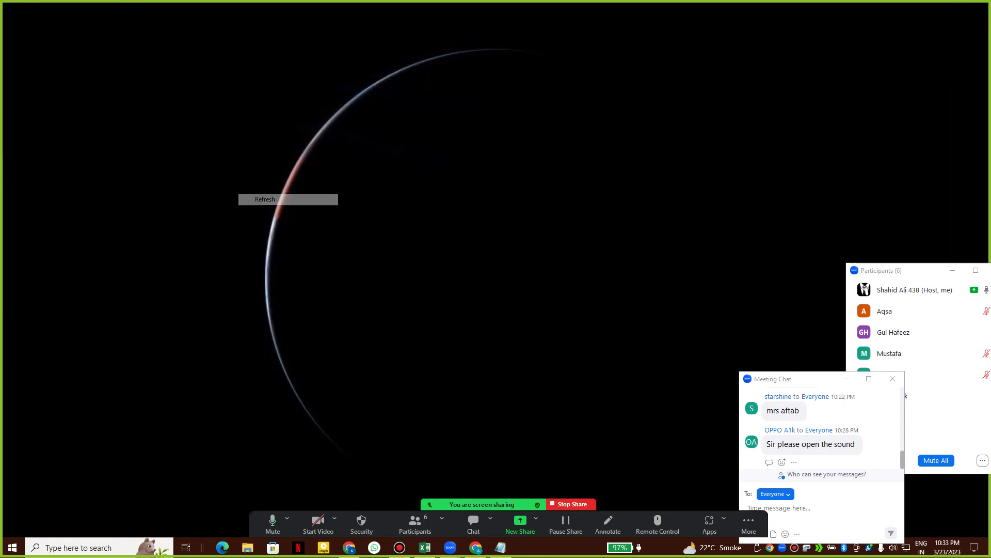
{"action": "double_click", "coordinate": [20, 21]}
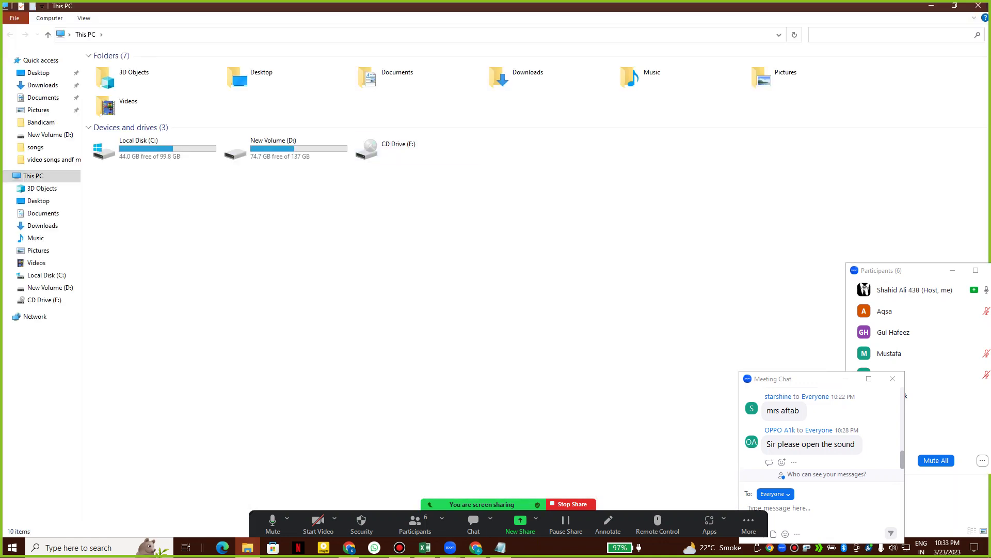
{"action": "double_click", "coordinate": [286, 149]}
{"action": "double_click", "coordinate": [285, 149]}
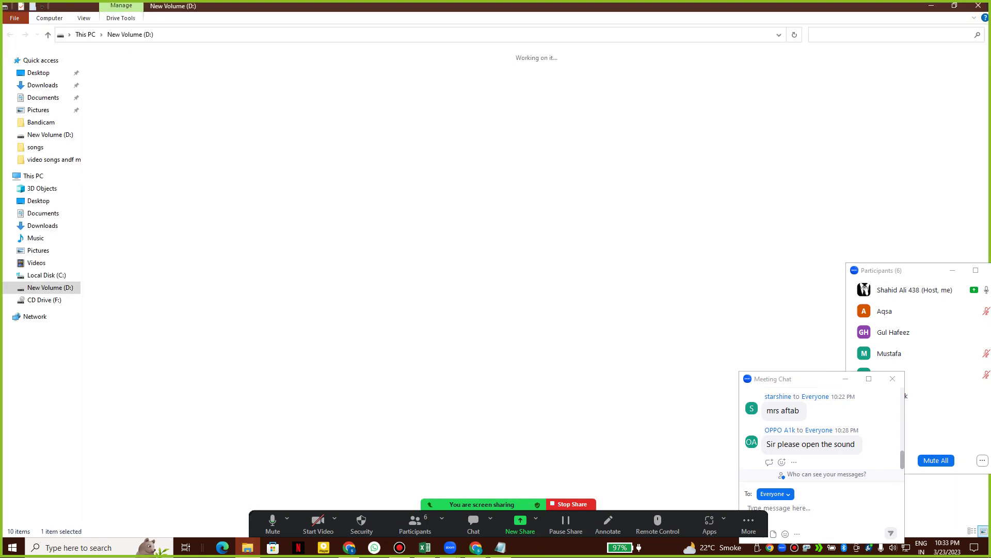
{"action": "left_click", "coordinate": [623, 155]}
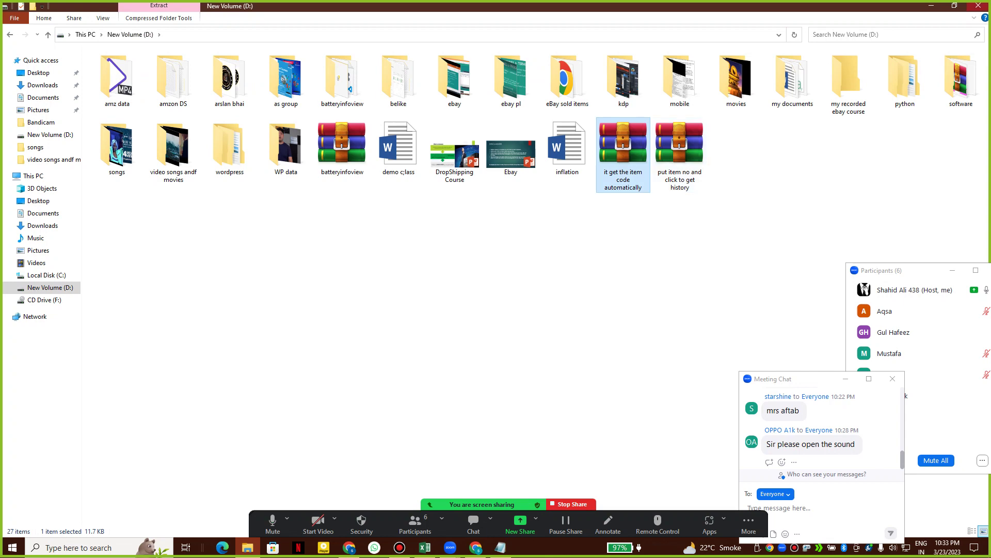
{"action": "left_click", "coordinate": [931, 5]}
{"action": "right_click", "coordinate": [794, 94]}
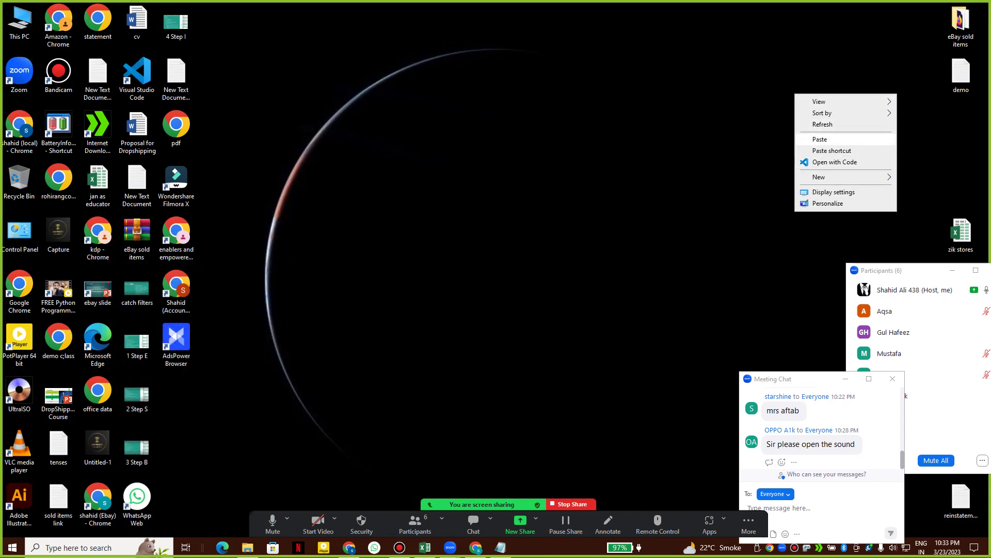
{"action": "left_click", "coordinate": [821, 140]}
- Extract the "it get the item code automatically" archive into its own desktop folder and delete the desktop copy of the archive
{"action": "right_click", "coordinate": [796, 89]}
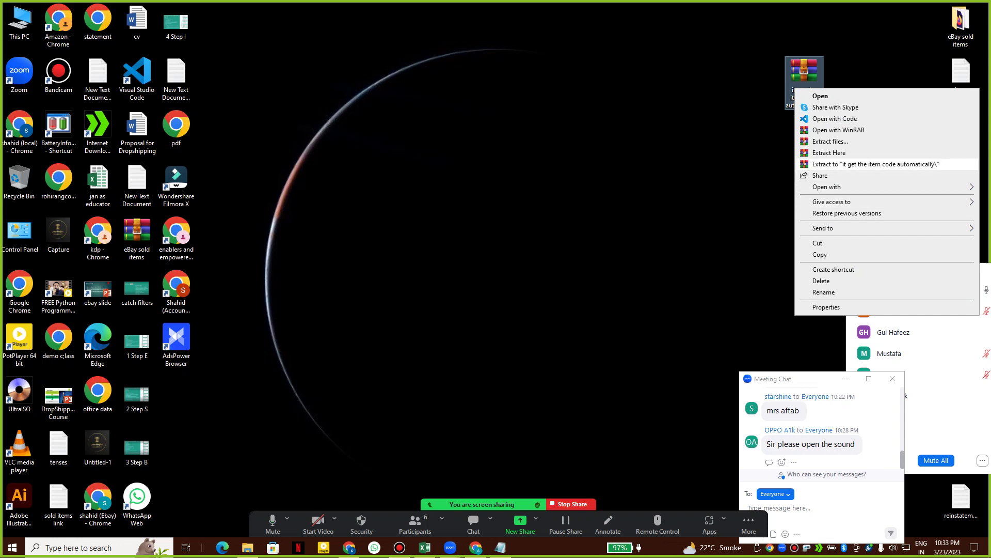
{"action": "left_click", "coordinate": [876, 164]}
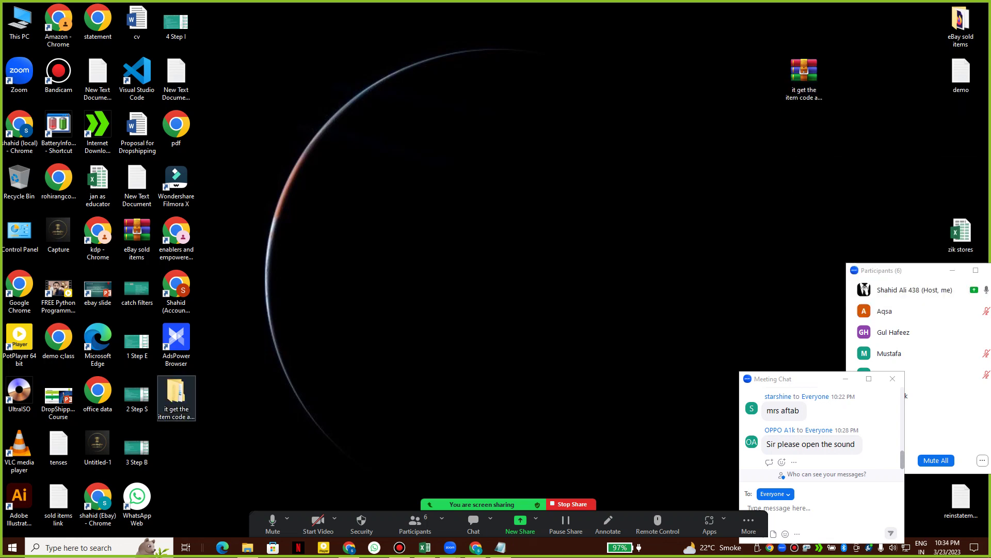
{"action": "left_click", "coordinate": [177, 394]}
{"action": "left_click_drag", "start_coordinate": [831, 46], "coordinate": [786, 110]}
{"action": "key", "text": "Delete"}
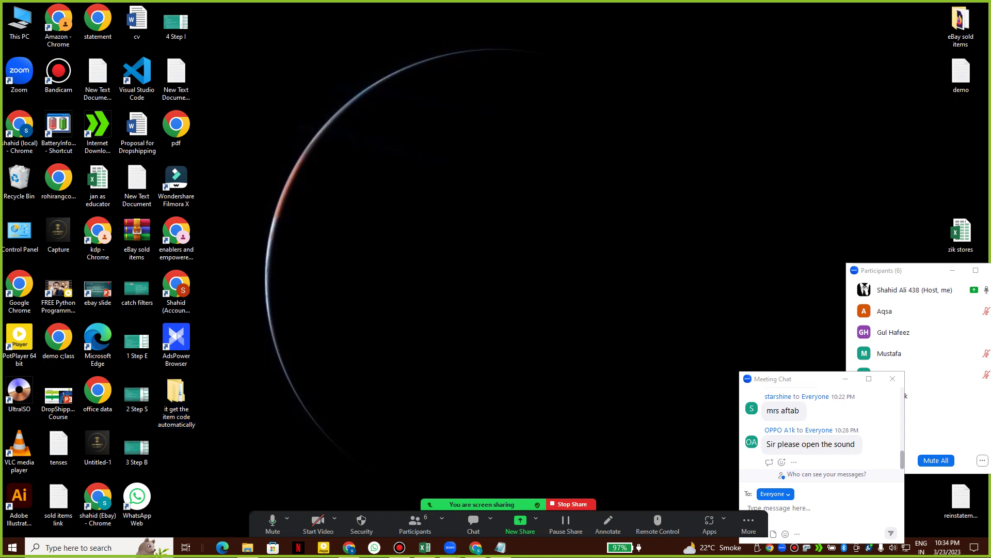
{"action": "left_click", "coordinate": [961, 26]}
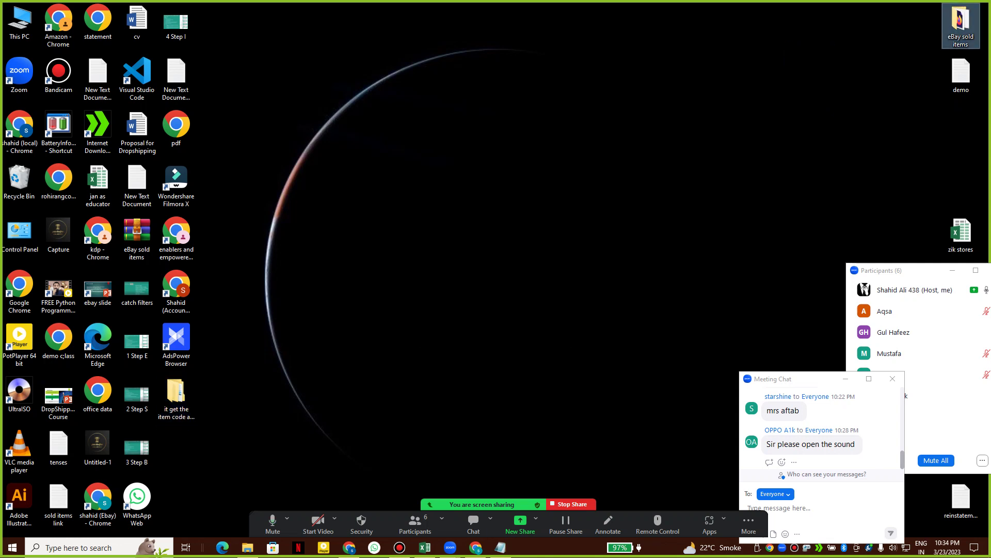
{"action": "left_click", "coordinate": [176, 400]}
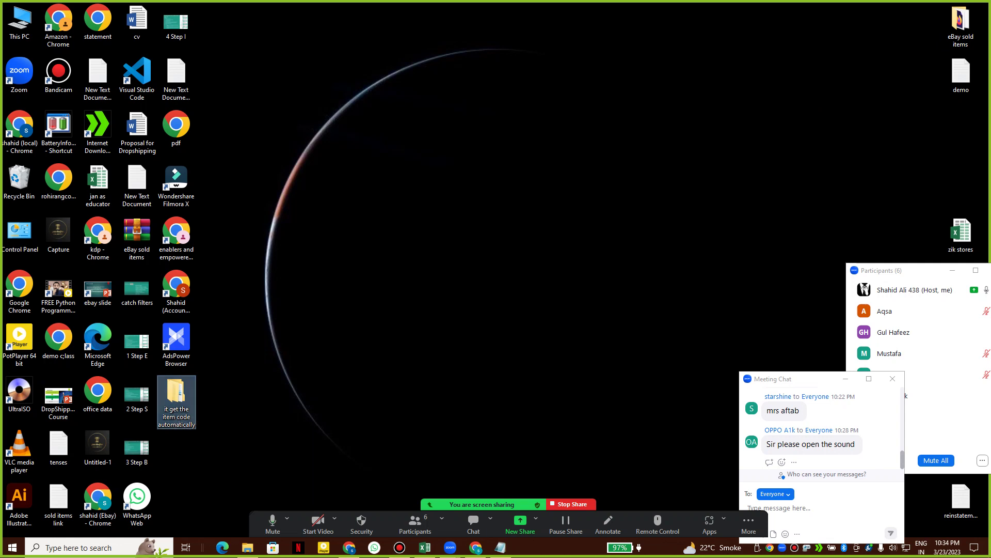
{"action": "left_click", "coordinate": [961, 26]}
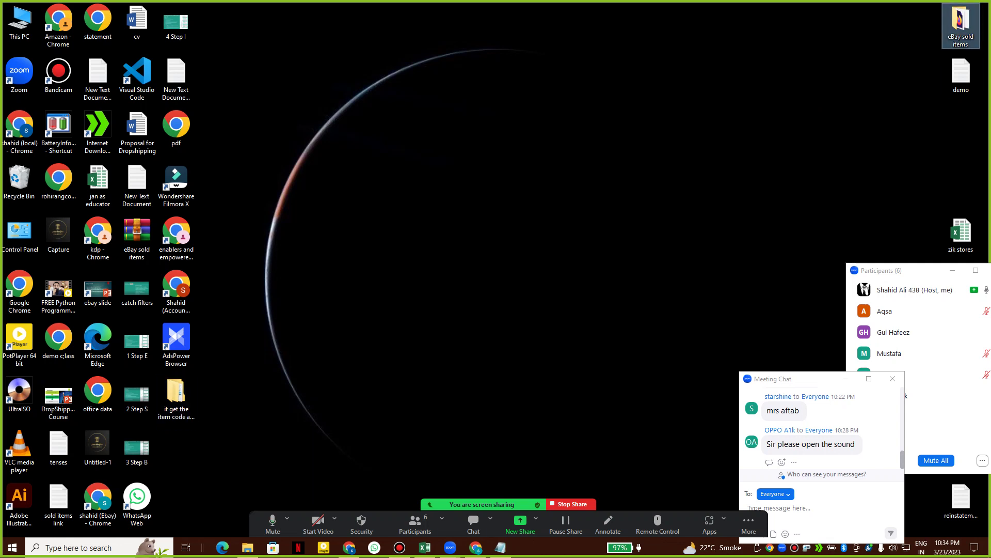
{"action": "right_click", "coordinate": [827, 143]}
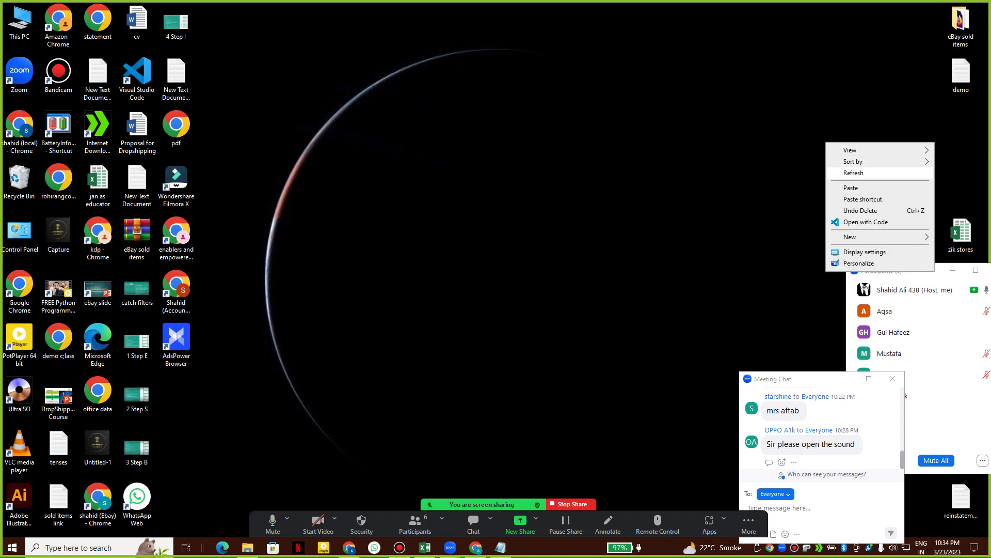
{"action": "left_click", "coordinate": [854, 173]}
- Empty the Recycle Bin
{"action": "right_click", "coordinate": [30, 180]}
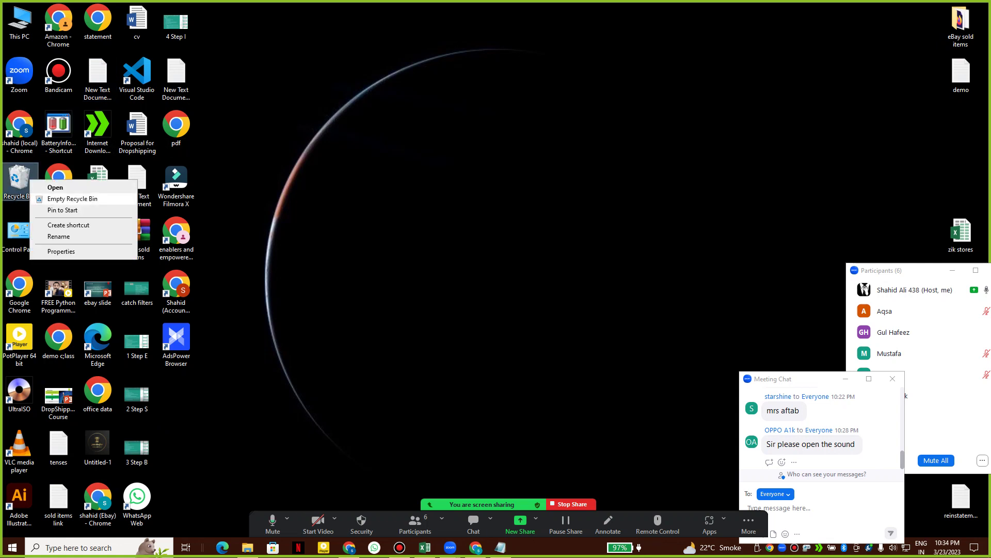
{"action": "left_click", "coordinate": [73, 199]}
{"action": "left_click", "coordinate": [536, 282]}
{"action": "left_click", "coordinate": [775, 154]}
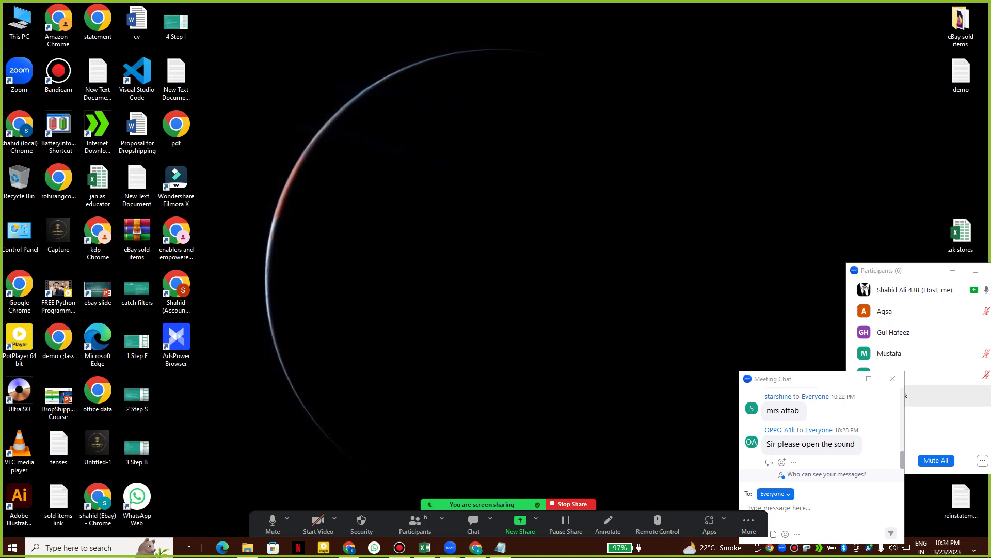
- Mute all current and new participants in the Zoom meeting while still allowing them to unmute themselves
{"action": "left_click", "coordinate": [936, 460]}
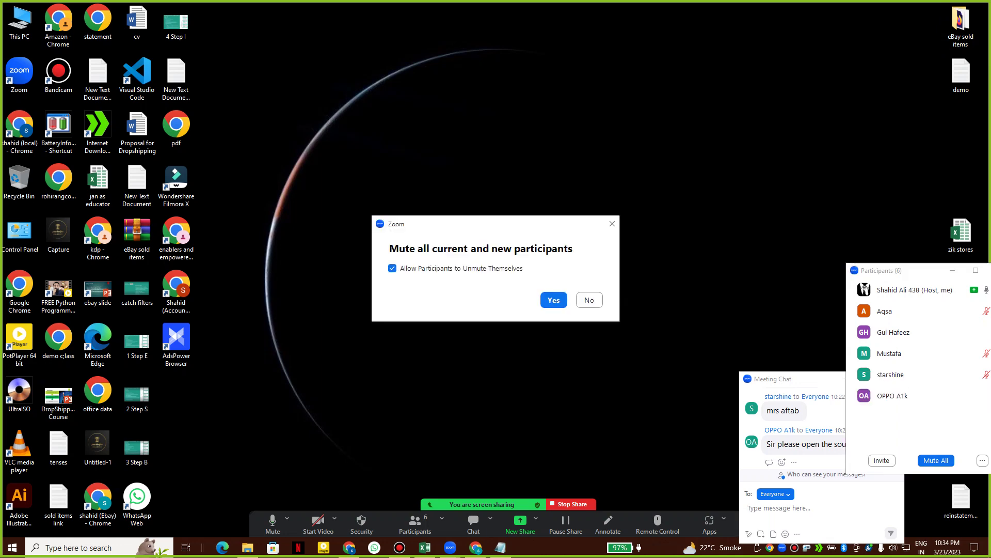
{"action": "key", "text": "Return"}
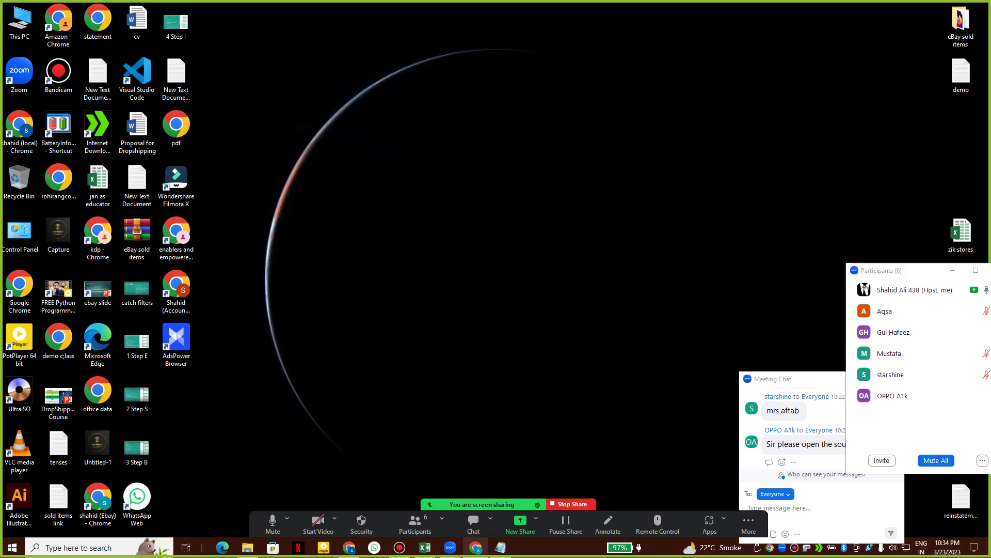
- Switch to the Chrome window showing Online Seller Addon and open the browser's extension management page
{"action": "left_click", "coordinate": [476, 547]}
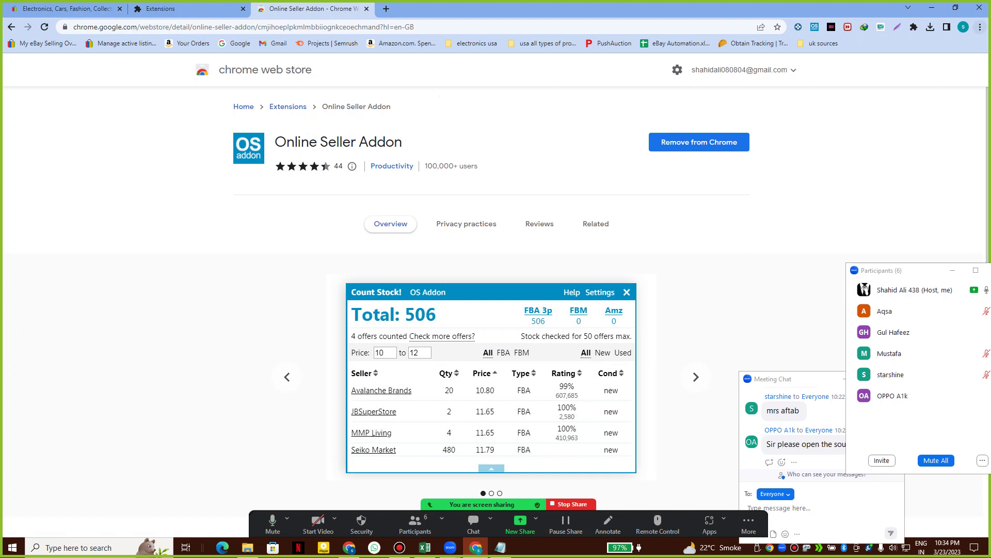
{"action": "left_click", "coordinate": [980, 27]}
{"action": "mouse_move", "coordinate": [887, 173]}
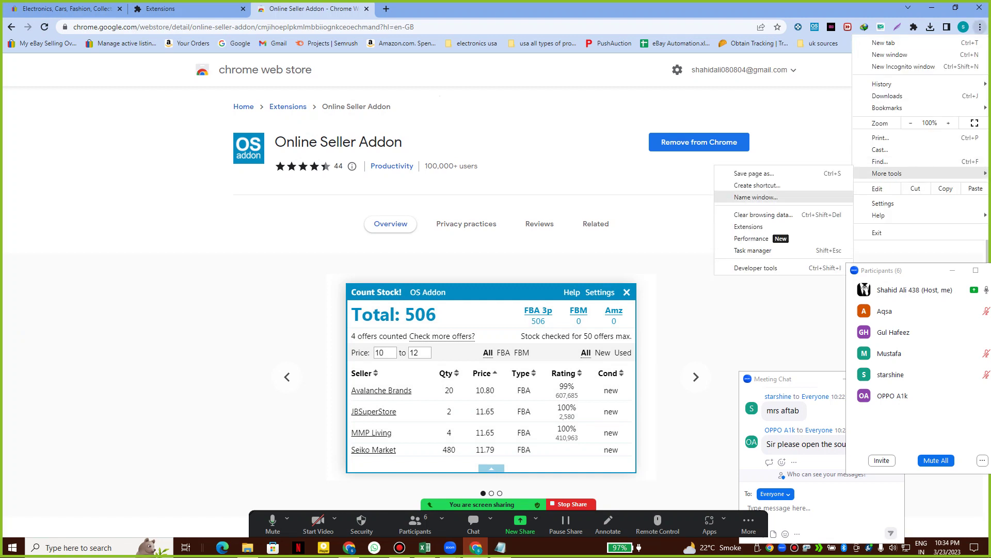
{"action": "left_click", "coordinate": [749, 226]}
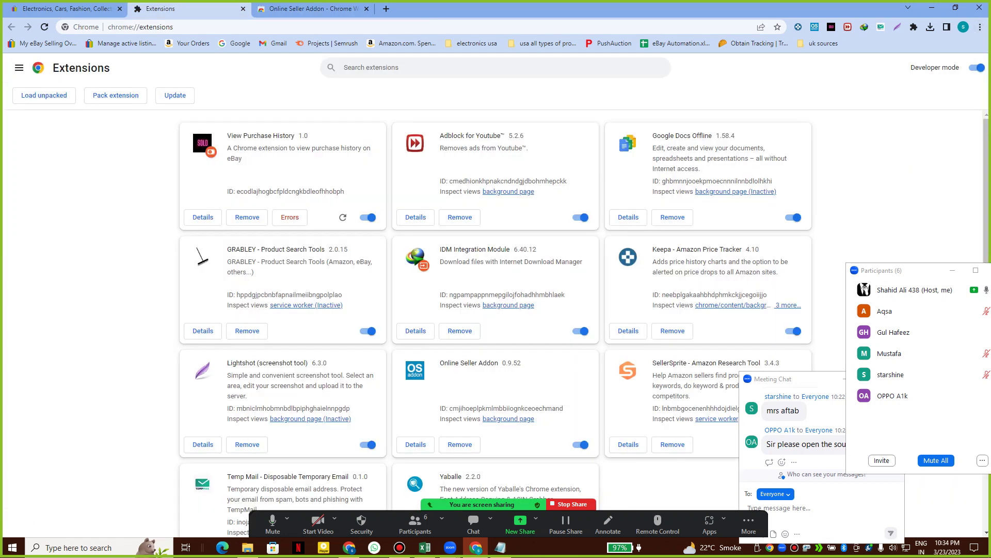
- Dismiss the unpacked-extension folder chooser and close the Online Seller Addon store tab
{"action": "left_click", "coordinate": [44, 95]}
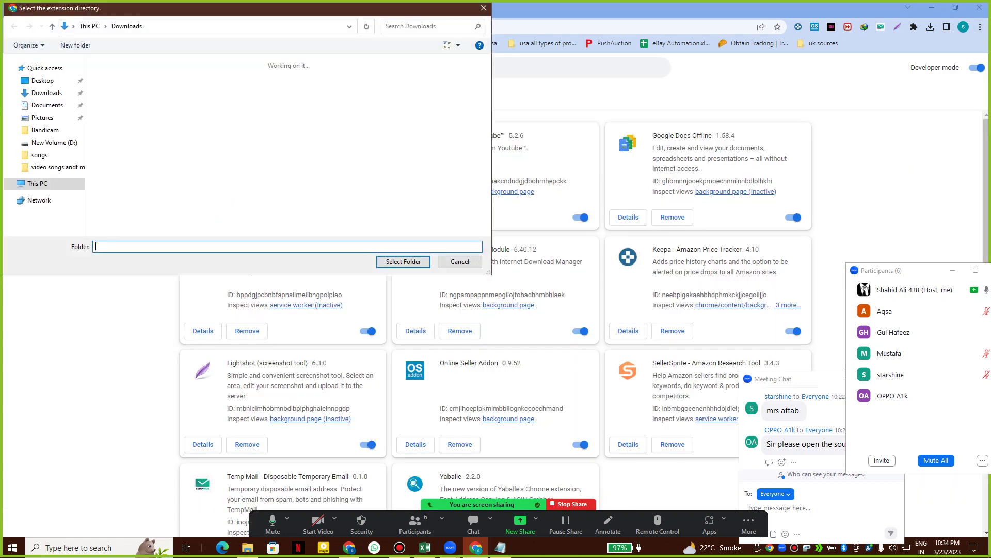
{"action": "left_click", "coordinate": [483, 8]}
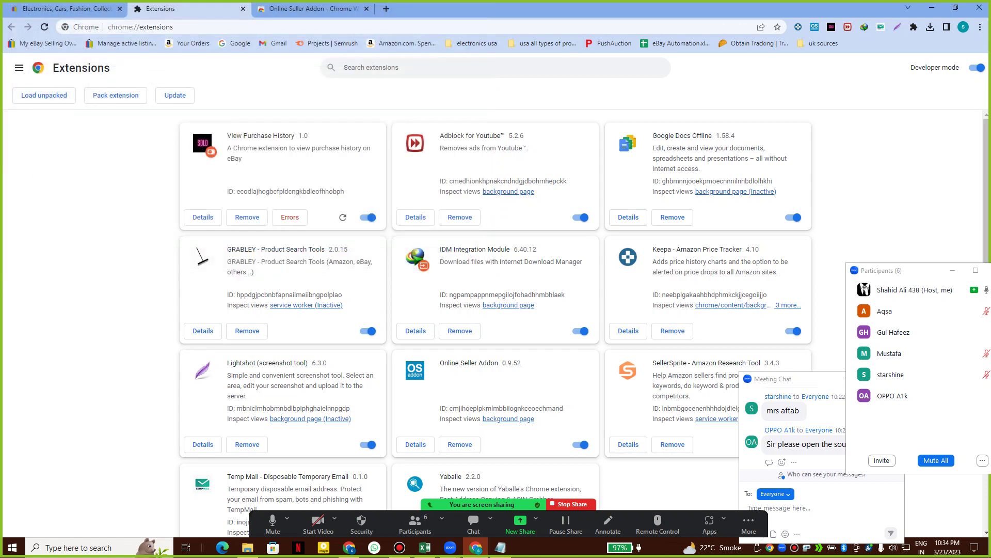
{"action": "left_click", "coordinate": [368, 9]}
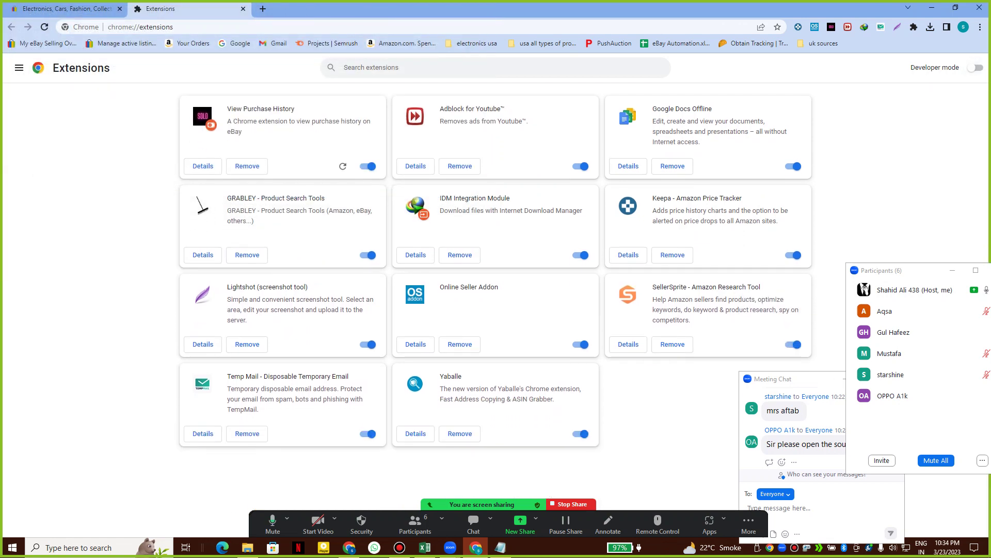
- Load the unpacked extension from the inner "eBay sold items" folder inside the desktop folder of the same name
{"action": "left_click", "coordinate": [44, 95]}
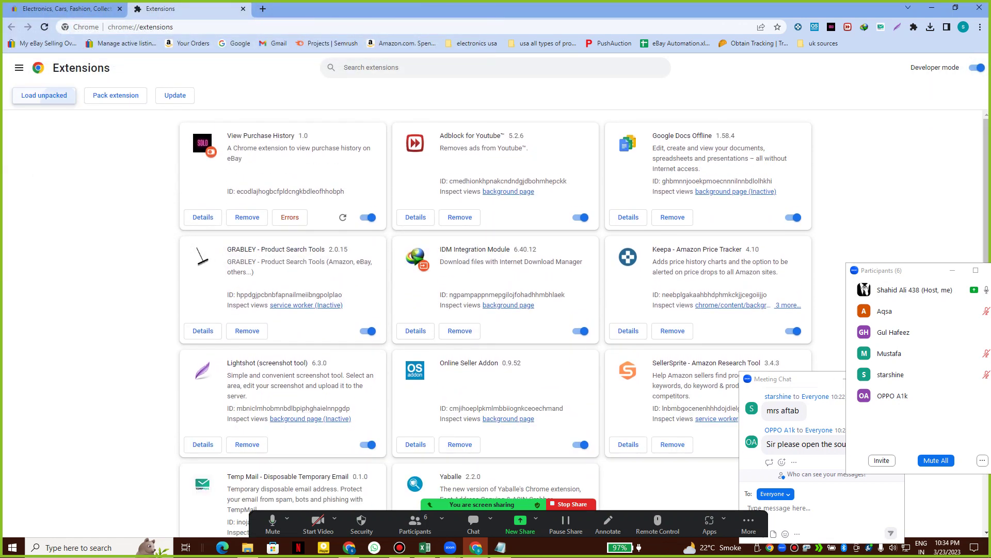
{"action": "scroll", "coordinate": [45, 110], "scroll_direction": "up", "scroll_amount": 1}
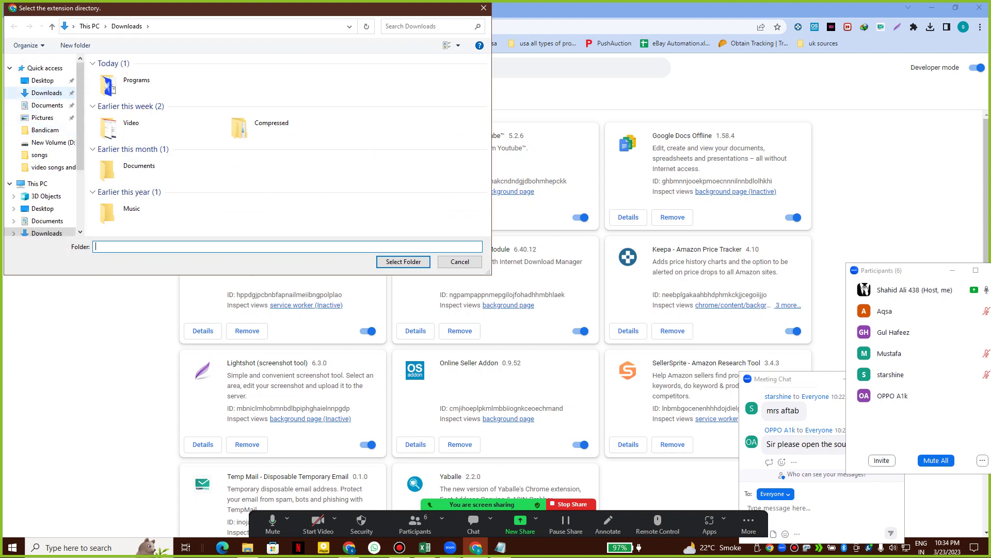
{"action": "left_click", "coordinate": [43, 81]}
{"action": "left_click", "coordinate": [121, 87]}
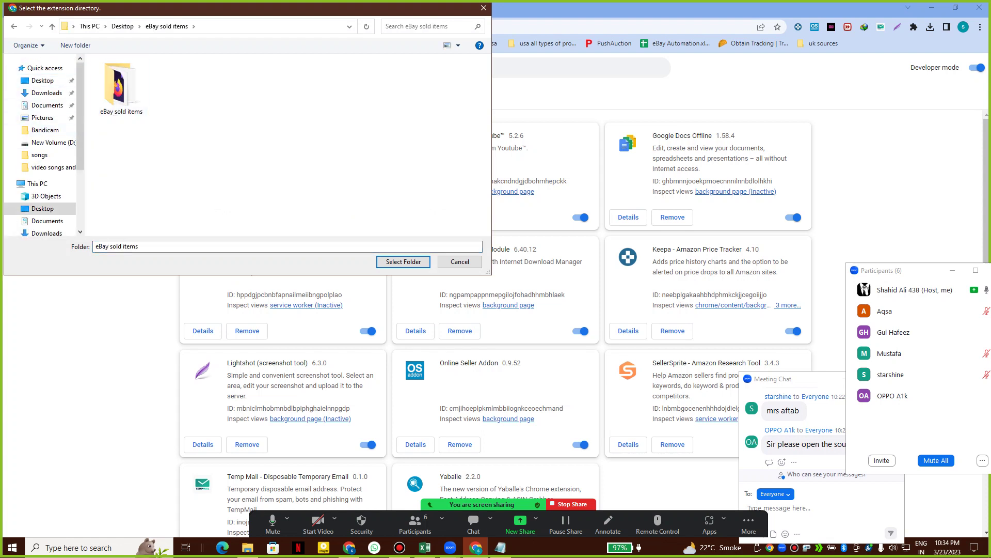
{"action": "double_click", "coordinate": [120, 87]}
{"action": "double_click", "coordinate": [121, 87]}
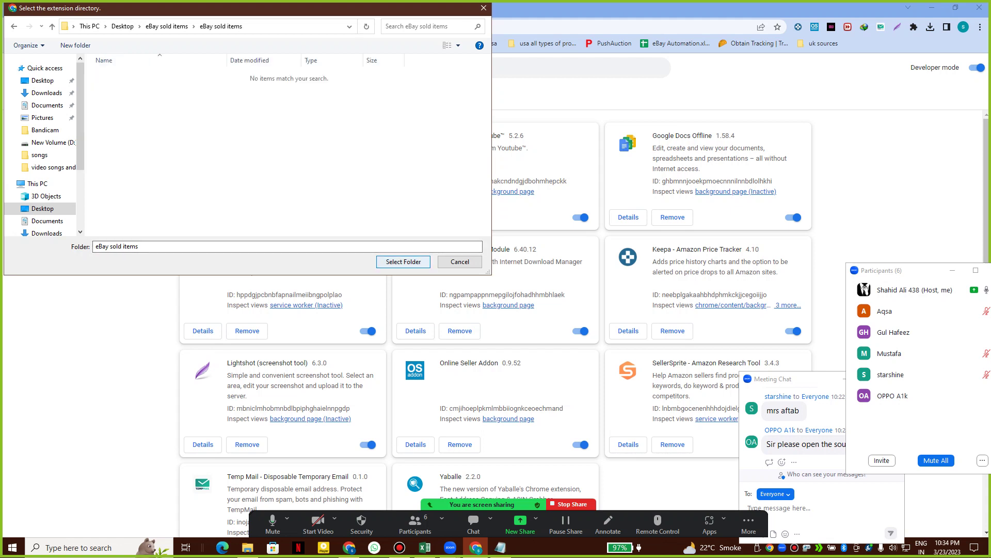
{"action": "left_click", "coordinate": [403, 261]}
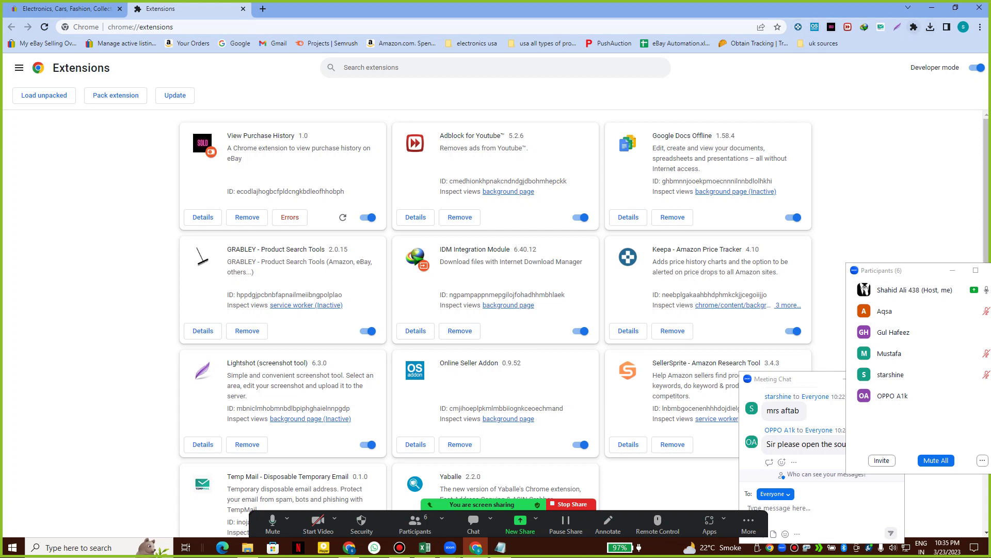
- Check the browser's list of installed extensions for View Purchase History and close the extension management page
{"action": "left_click", "coordinate": [913, 27]}
{"action": "scroll", "coordinate": [826, 253], "scroll_direction": "down", "scroll_amount": 1}
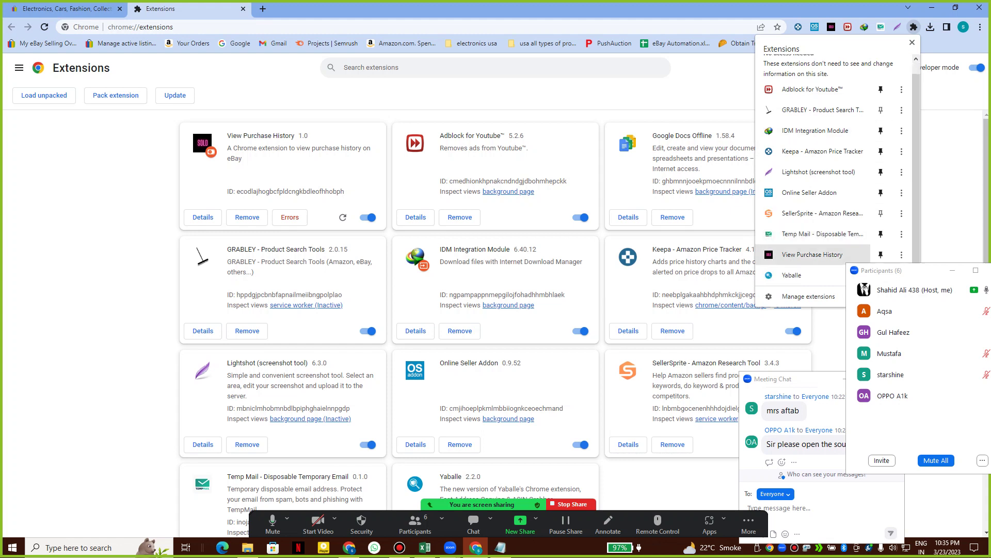
{"action": "left_click", "coordinate": [914, 27]}
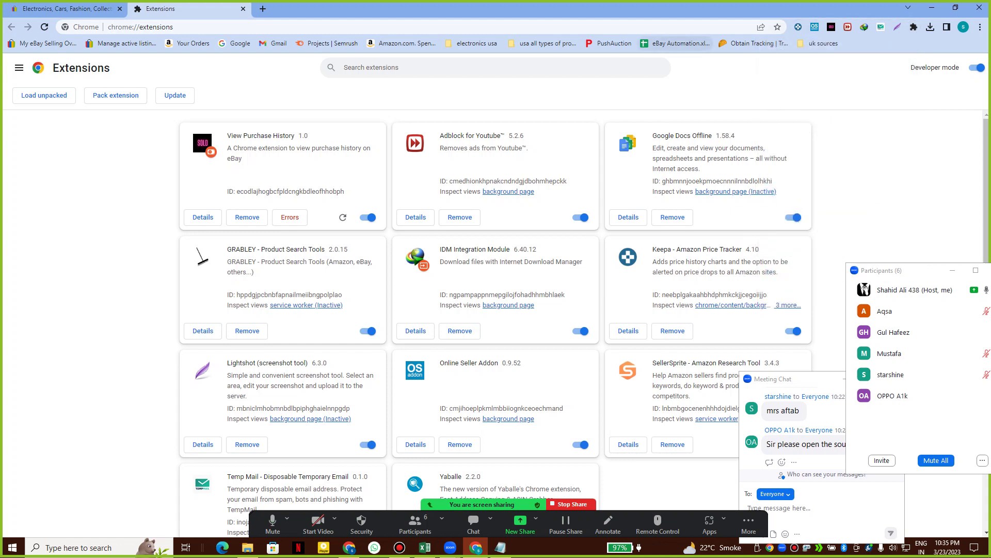
{"action": "left_click", "coordinate": [243, 9]}
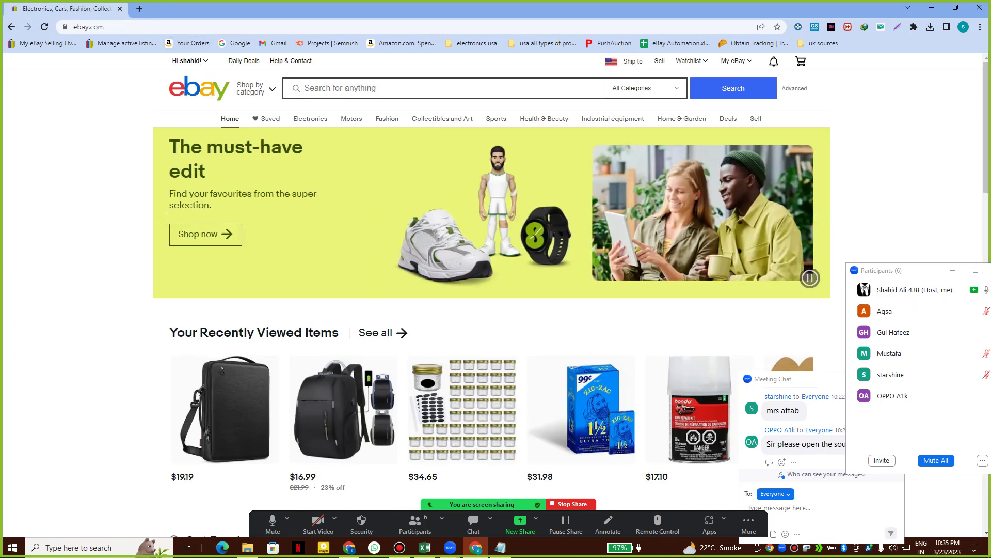
- Switch to the Chrome window showing the WinRAR download page and close it
{"action": "mouse_move", "coordinate": [190, 61]}
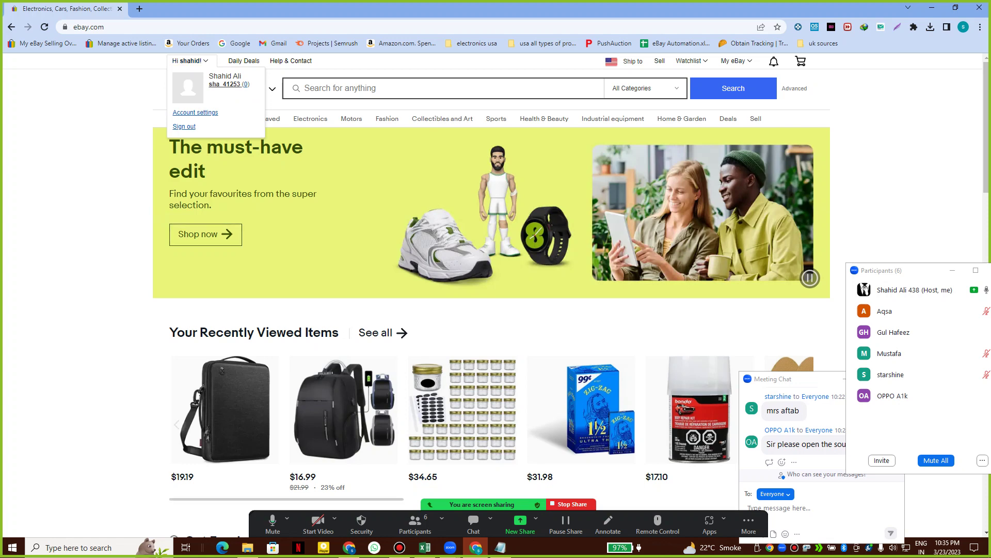
{"action": "left_click", "coordinate": [350, 547]}
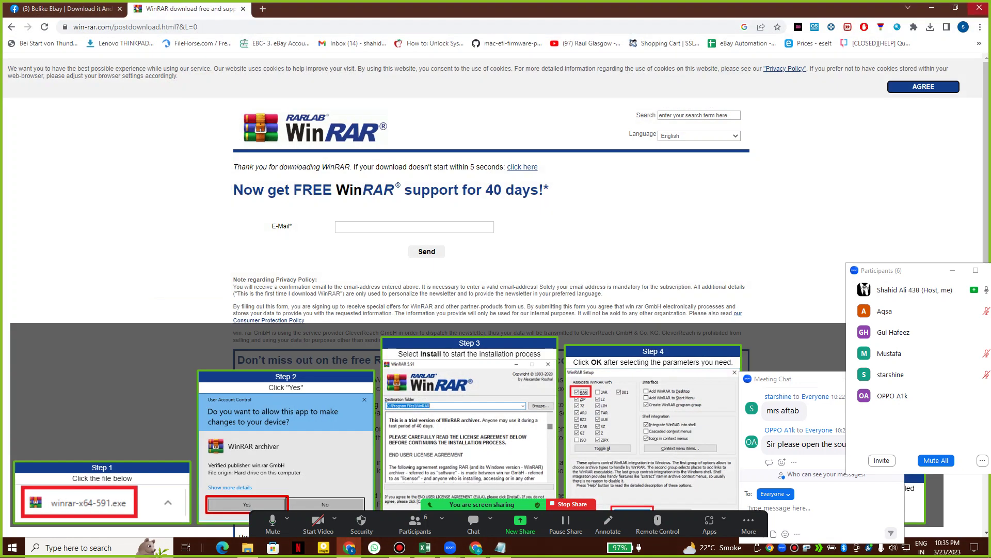
{"action": "left_click", "coordinate": [979, 8]}
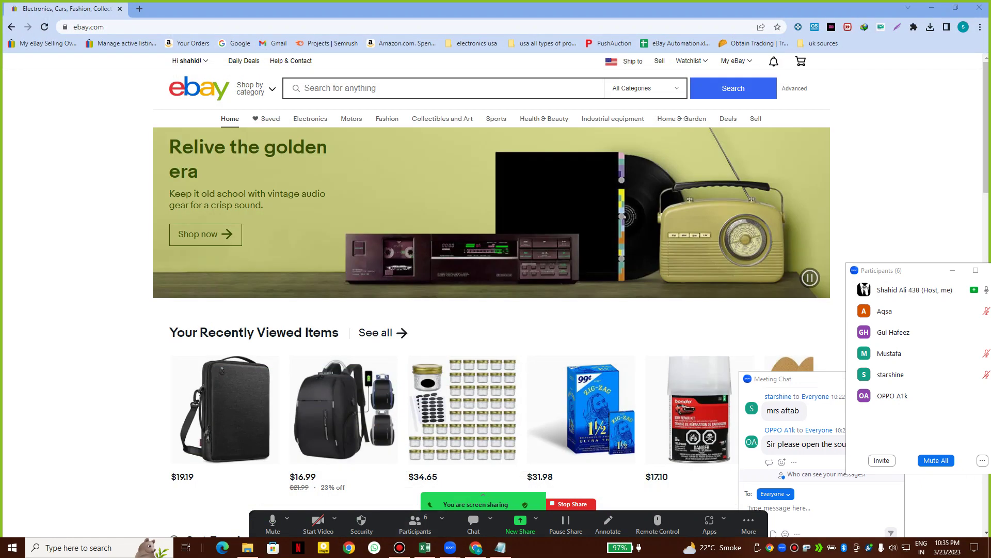
- Open a new Chrome window with the account creation profile and load the eBay website
{"action": "left_click", "coordinate": [349, 547]}
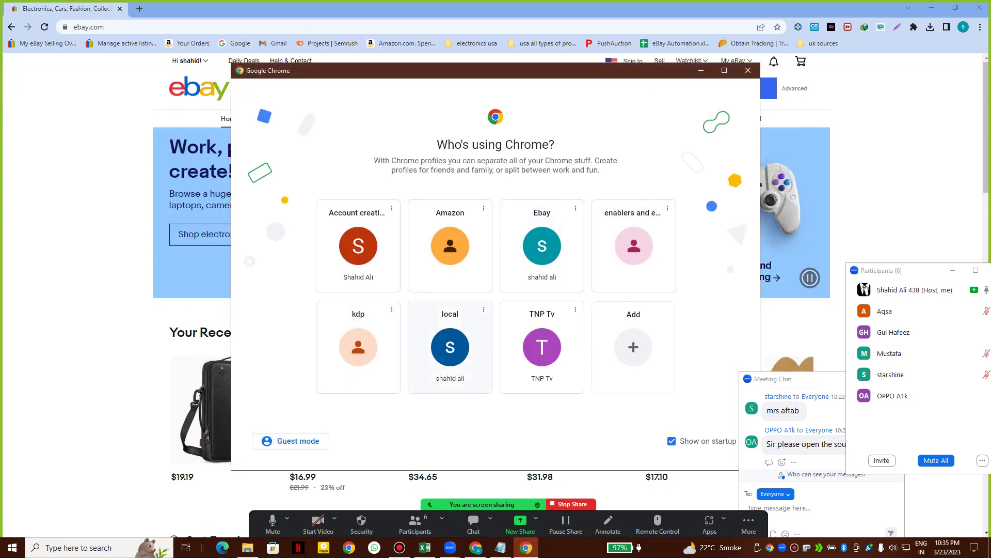
{"action": "left_click", "coordinate": [358, 246]}
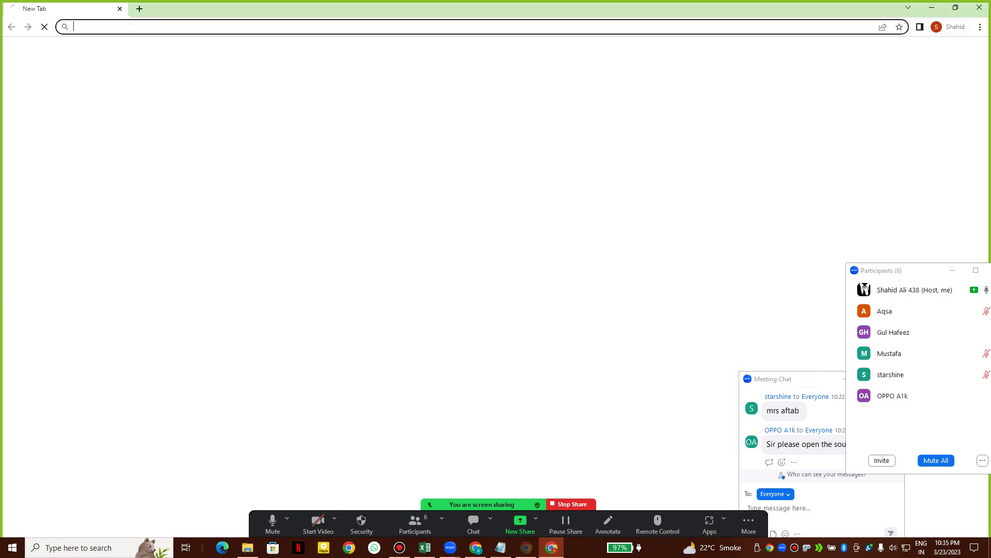
{"action": "type", "text": "ebay"}
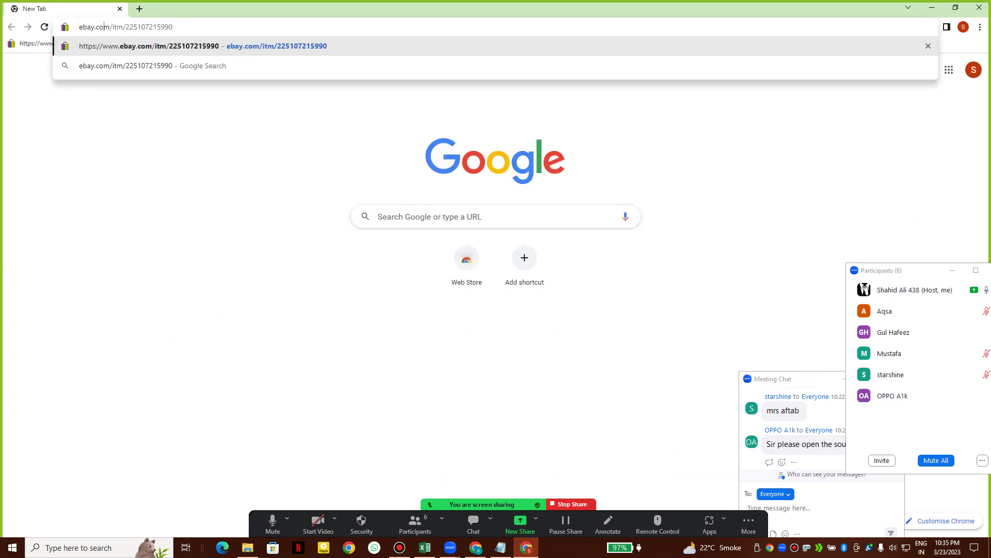
{"action": "key", "text": "BackSpace"}
{"action": "key", "text": "BackSpace"}
{"action": "key", "text": "BackSpace"}
{"action": "key", "text": "BackSpace"}
{"action": "key", "text": "BackSpace"}
{"action": "key", "text": "BackSpace"}
{"action": "key", "text": "BackSpace"}
{"action": "key", "text": "BackSpace"}
{"action": "key", "text": "BackSpace"}
{"action": "key", "text": "BackSpace"}
{"action": "key", "text": "BackSpace"}
{"action": "key", "text": "BackSpace"}
{"action": "key", "text": "BackSpace"}
{"action": "key", "text": "BackSpace"}
{"action": "key", "text": "BackSpace"}
{"action": "key", "text": "BackSpace"}
{"action": "key", "text": "BackSpace"}
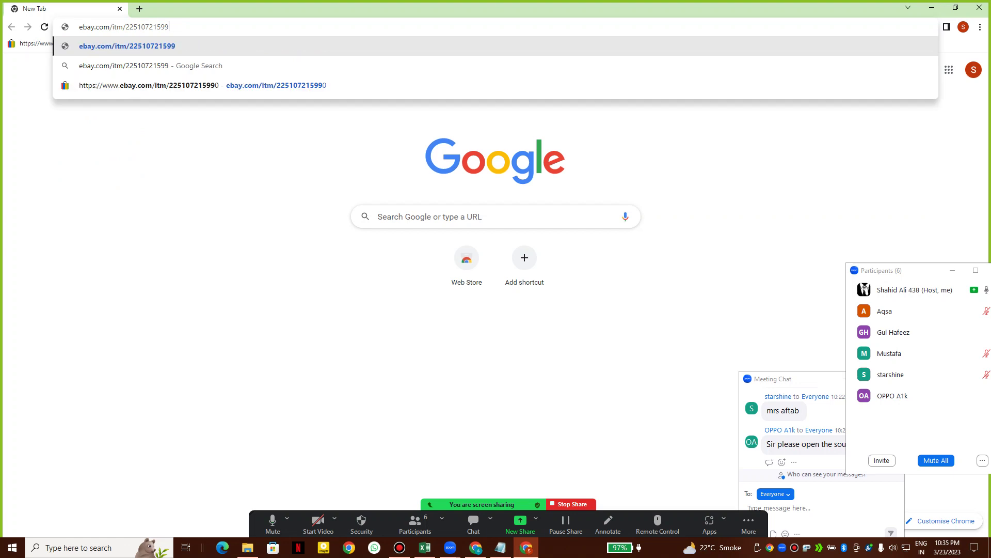
{"action": "key", "text": "Return"}
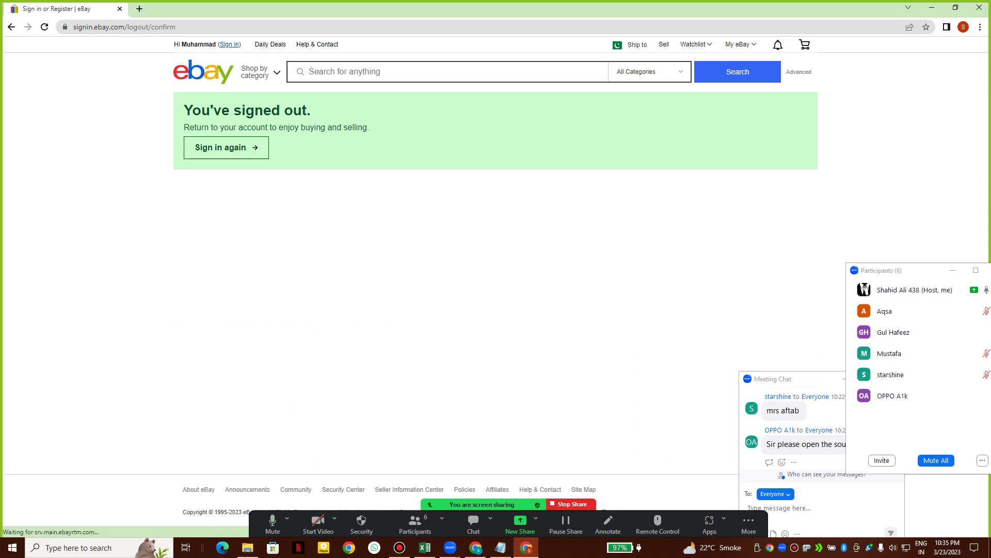
- Sign in to eBay again, get past the secret questions page without filling it in, and close that Chrome window
{"action": "left_click", "coordinate": [227, 148]}
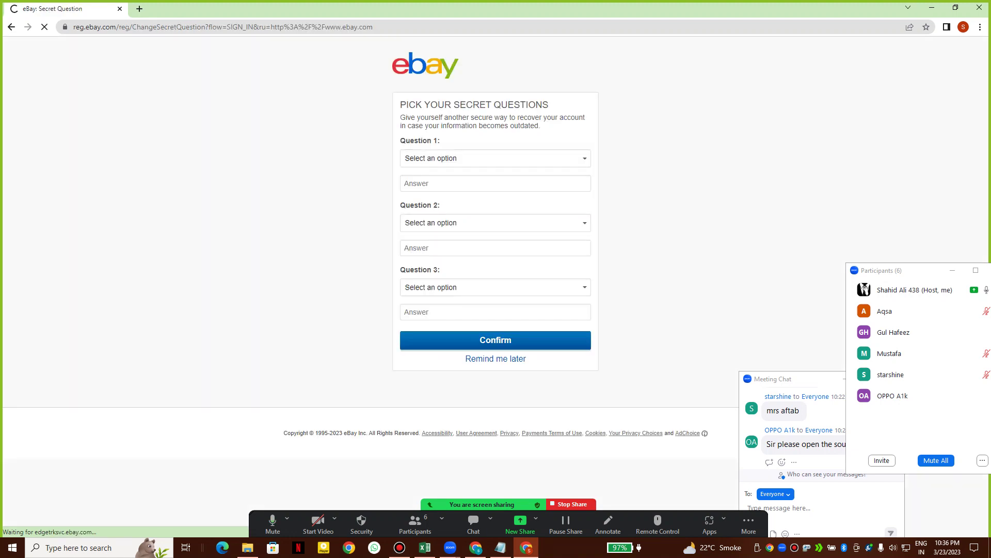
{"action": "left_click", "coordinate": [495, 339]}
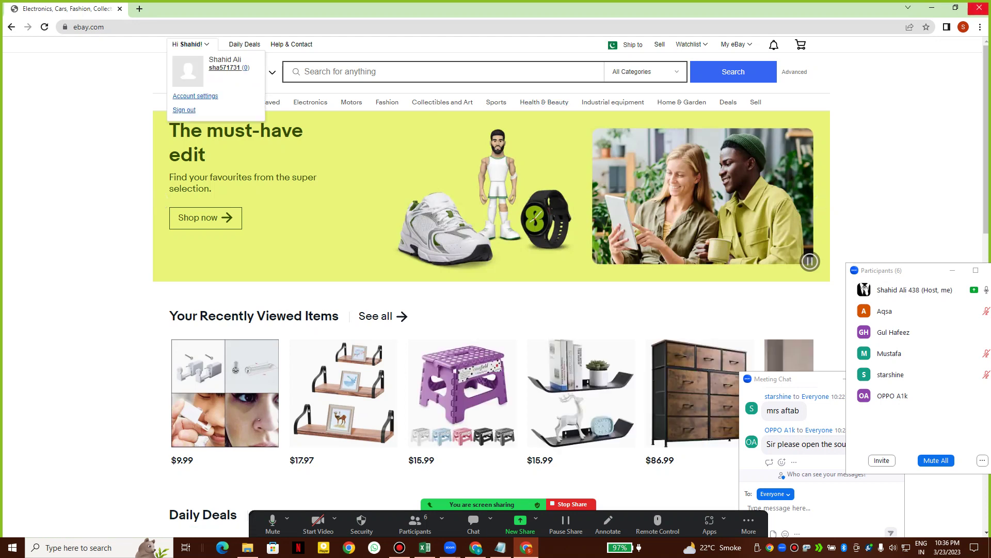
{"action": "left_click", "coordinate": [980, 7]}
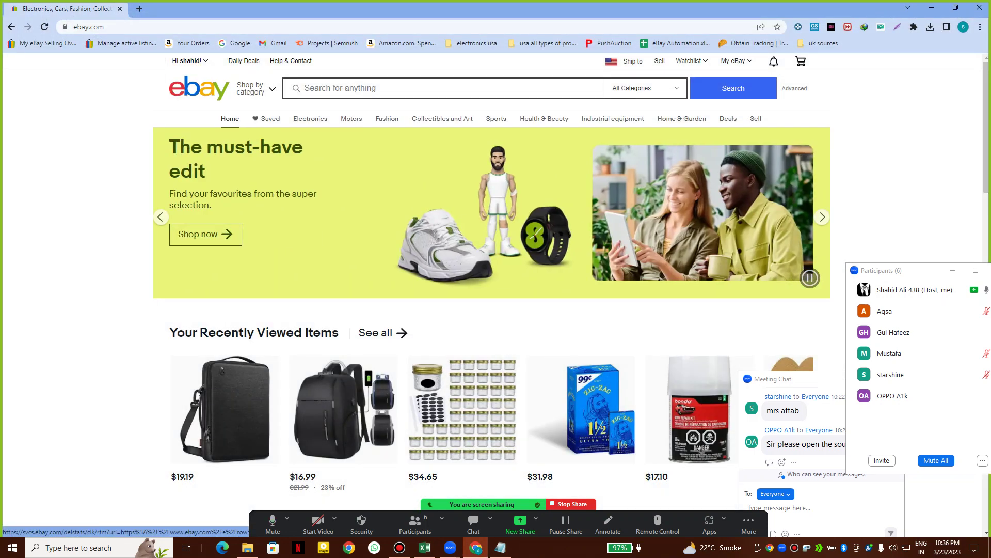
- Review the required extensions and product sourcing sites in the demo notes, and check the signed-in account on the eBay homepage
{"action": "left_click", "coordinate": [500, 547]}
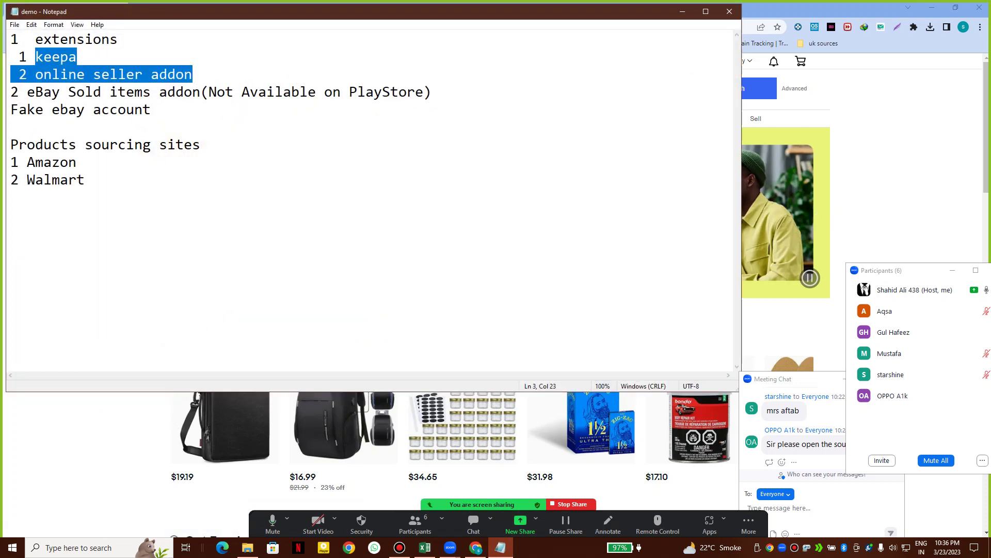
{"action": "left_click", "coordinate": [500, 547]}
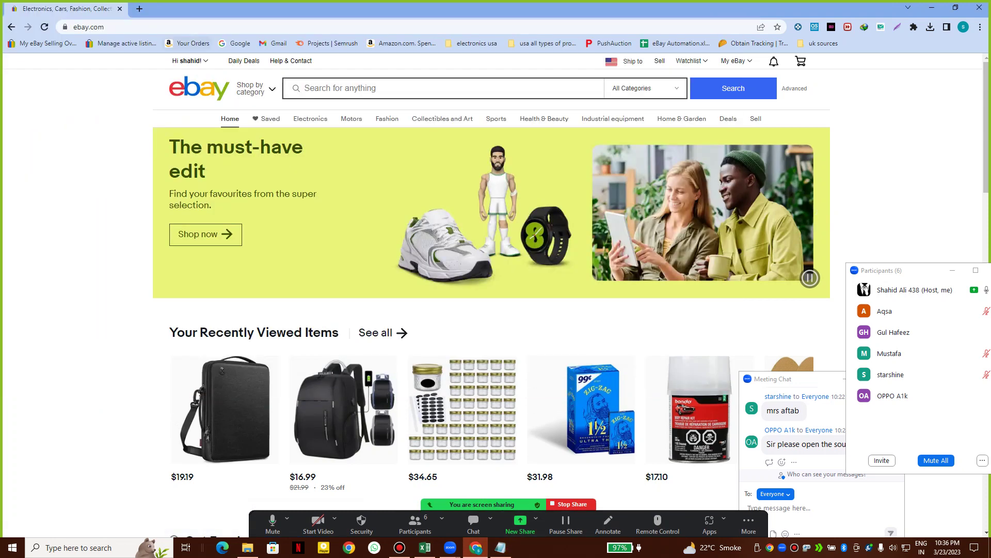
{"action": "mouse_move", "coordinate": [191, 61]}
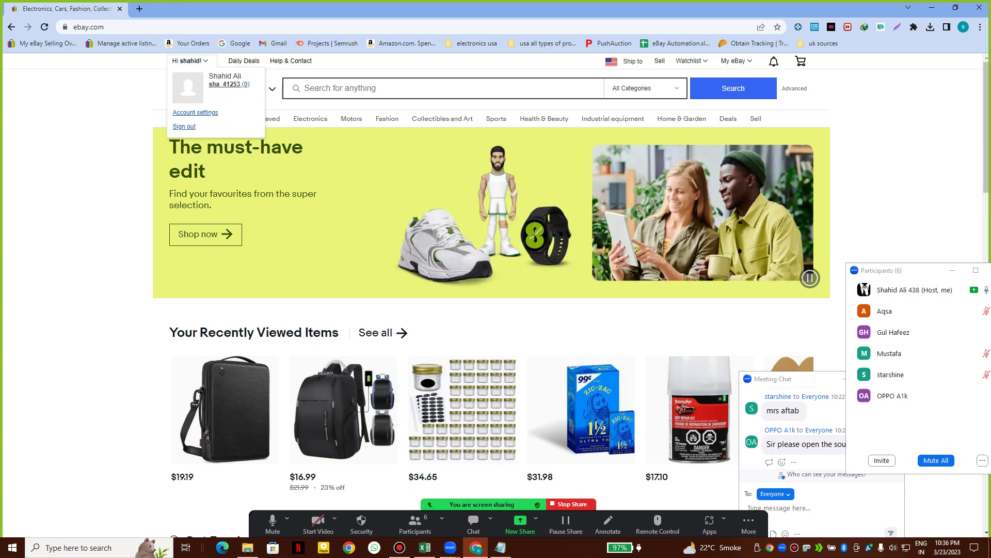
{"action": "left_click", "coordinate": [341, 88]}
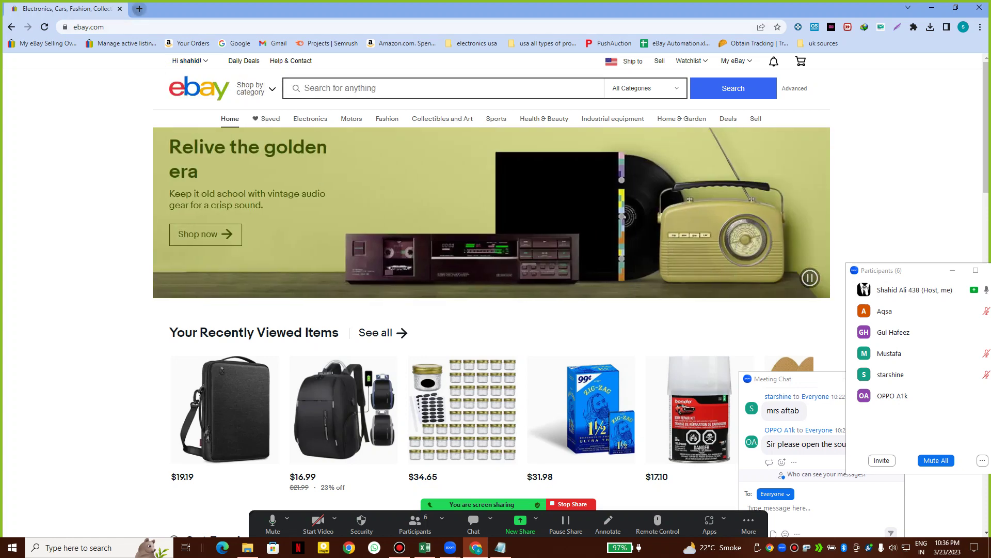
- Open amazon.com and walmart.com in separate new tabs
{"action": "left_click", "coordinate": [139, 9]}
{"action": "type", "text": "amazon.com"}
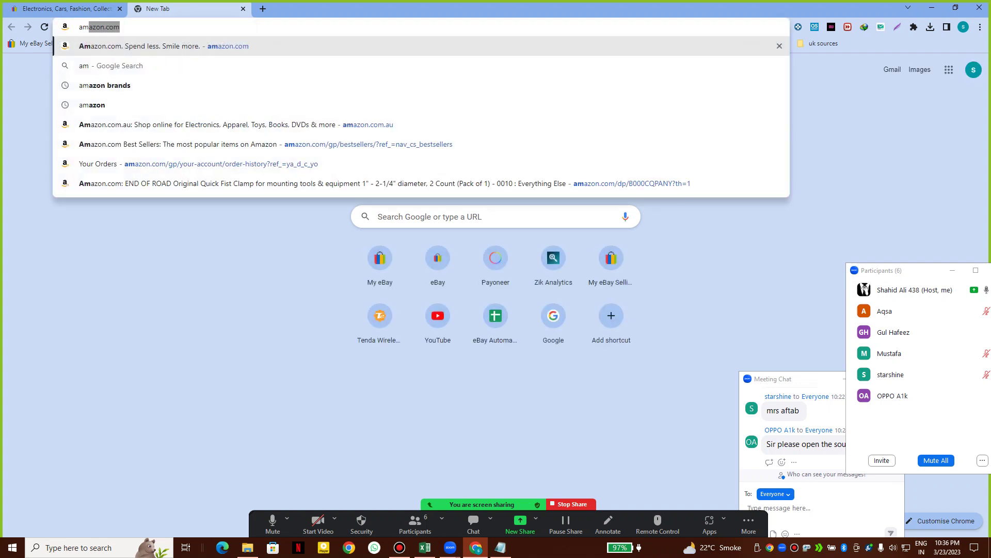
{"action": "key", "text": "Return"}
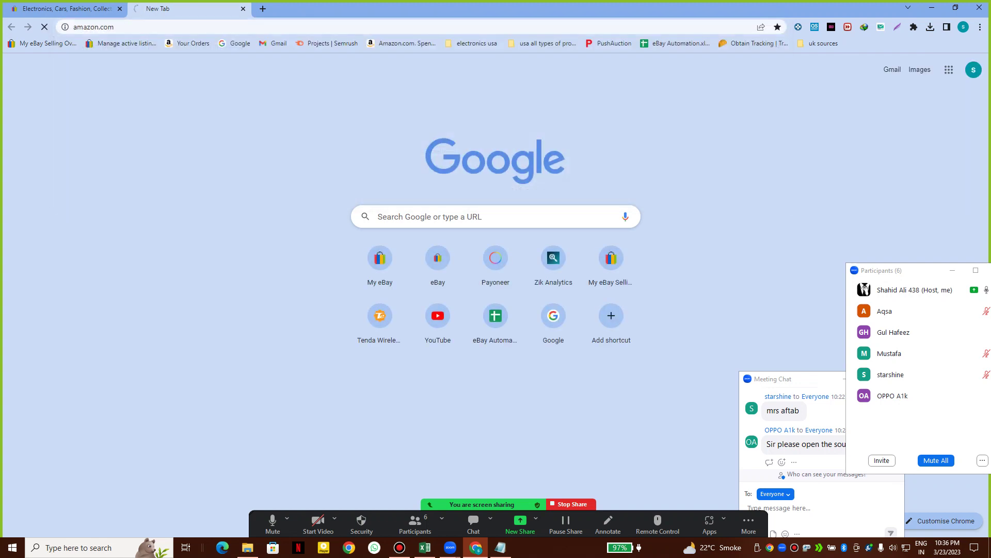
{"action": "left_click", "coordinate": [263, 9]}
{"action": "type", "text": "wa"}
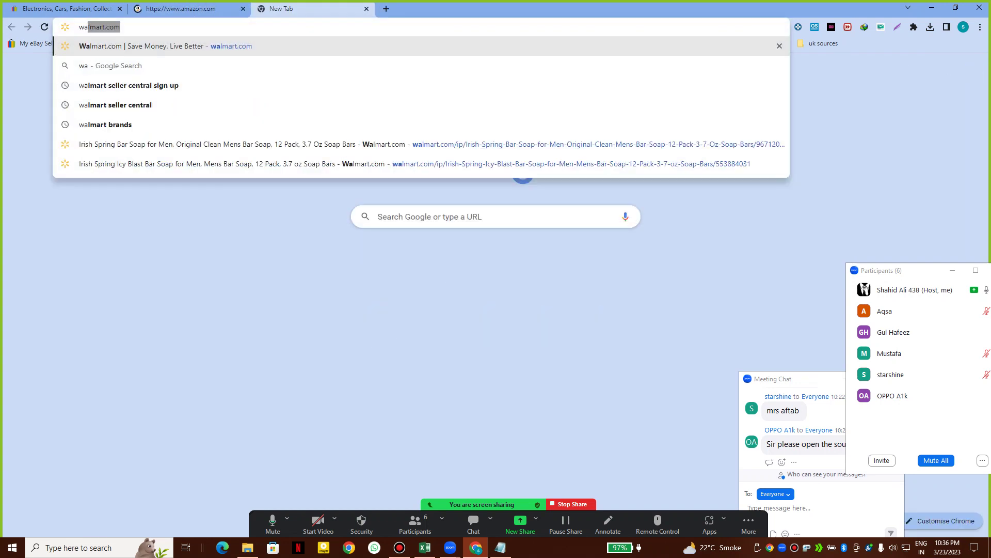
{"action": "type", "text": "lmart"}
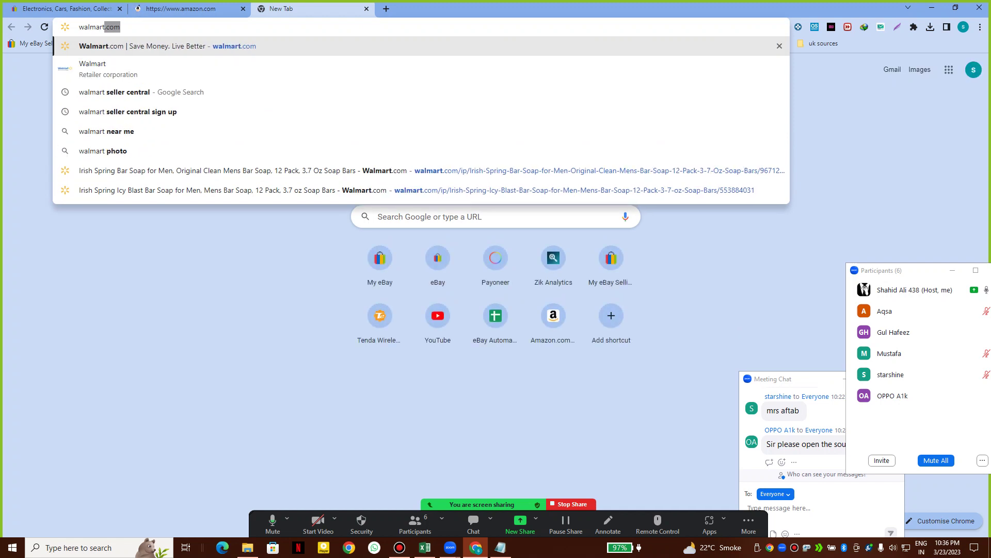
{"action": "key", "text": "Return"}
- Set the delivery location on Amazon to the US zip code 10001
{"action": "key", "text": "ctrl+shift+Tab"}
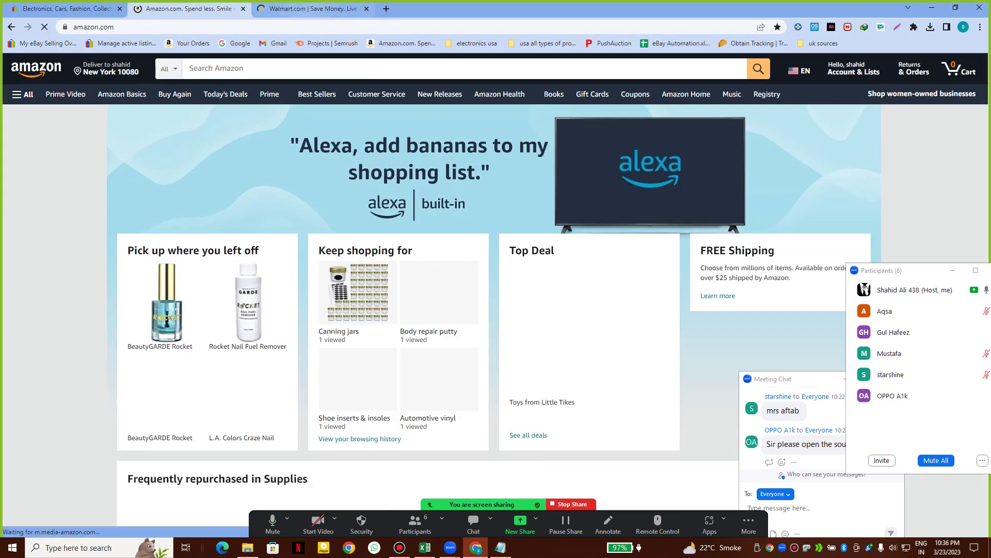
{"action": "key", "text": "ctrl+Tab"}
{"action": "key", "text": "ctrl+shift+Tab"}
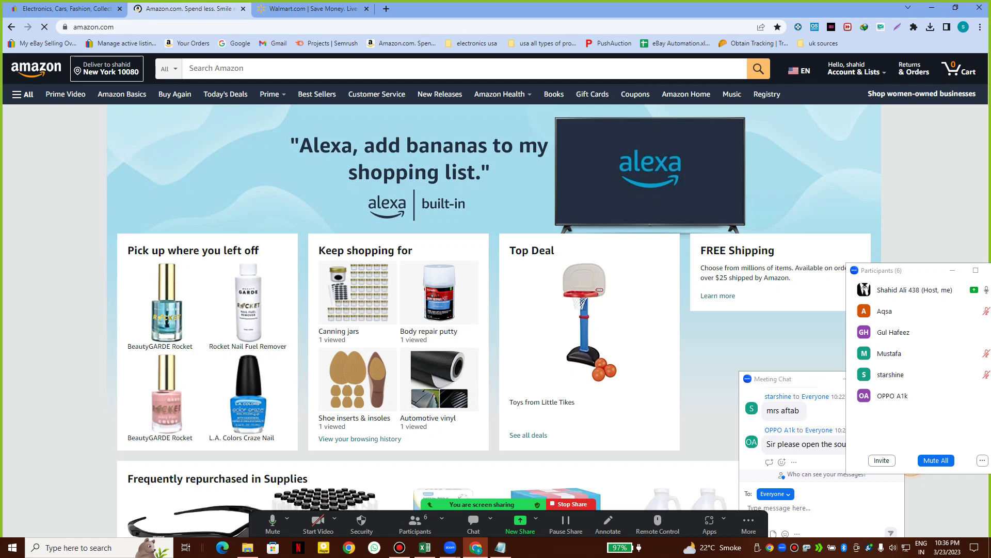
{"action": "left_click", "coordinate": [107, 69]}
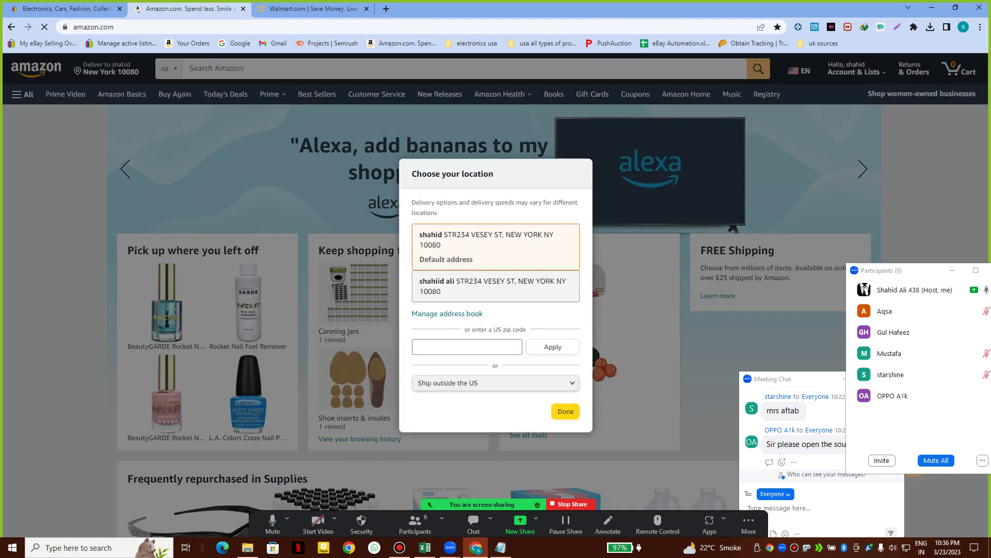
{"action": "left_click", "coordinate": [467, 347]}
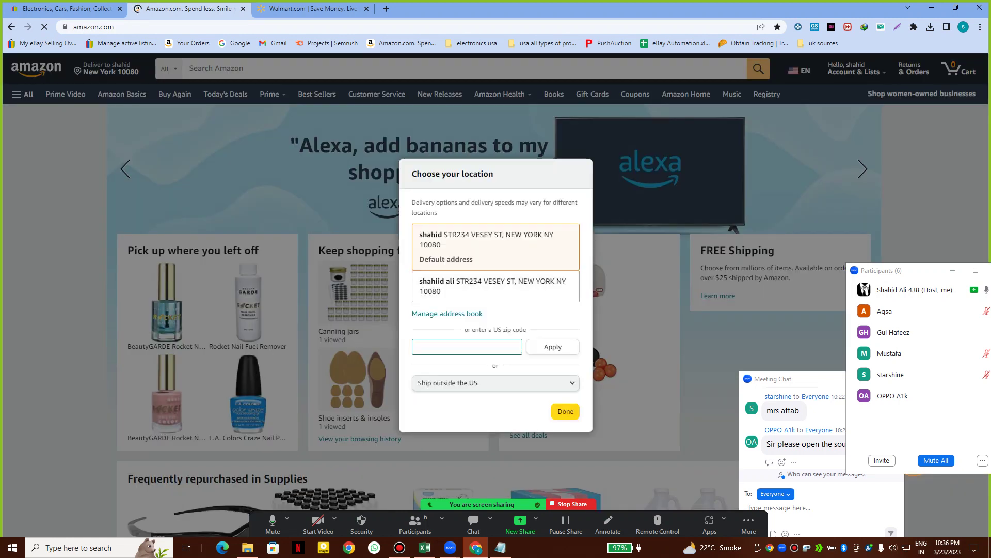
{"action": "type", "text": "10001"}
{"action": "key", "text": "Return"}
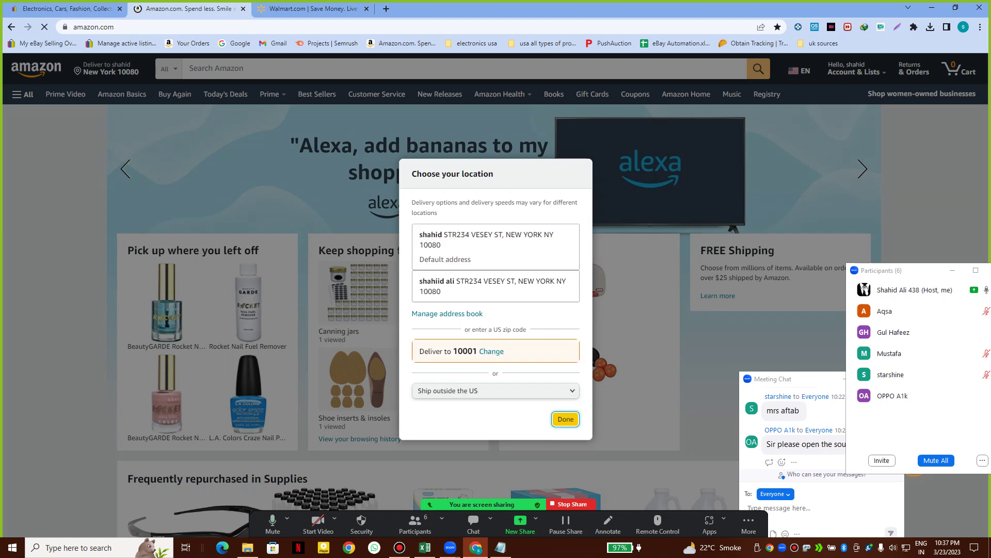
{"action": "left_click", "coordinate": [566, 419]}
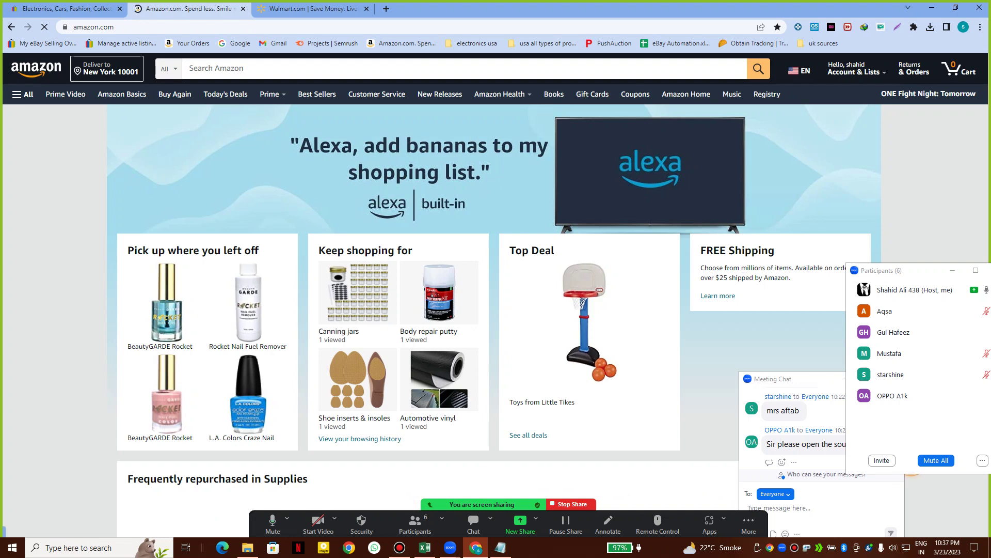
- Return to the eBay homepage, and find and open the Ebay presentation in PowerPoint
{"action": "left_click", "coordinate": [72, 9]}
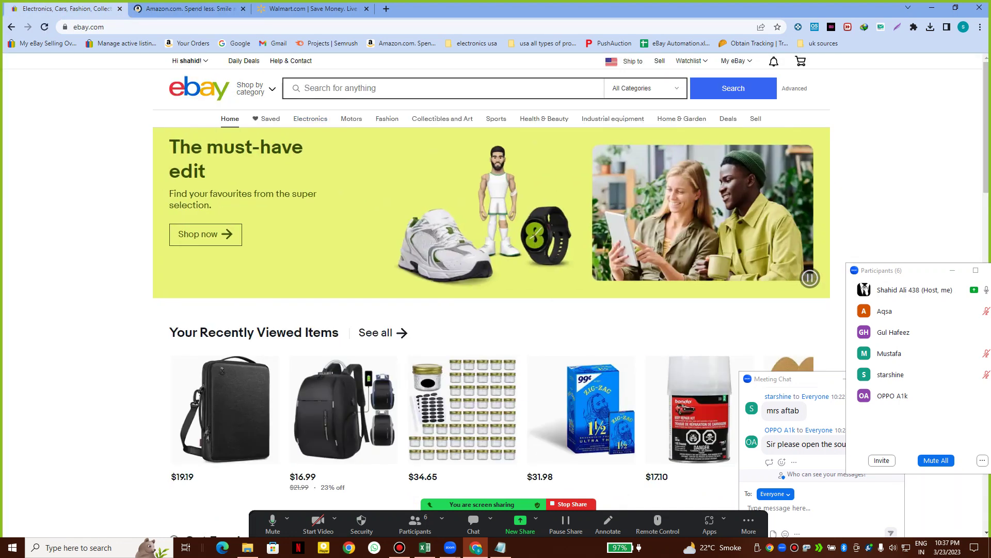
{"action": "key", "text": "super"}
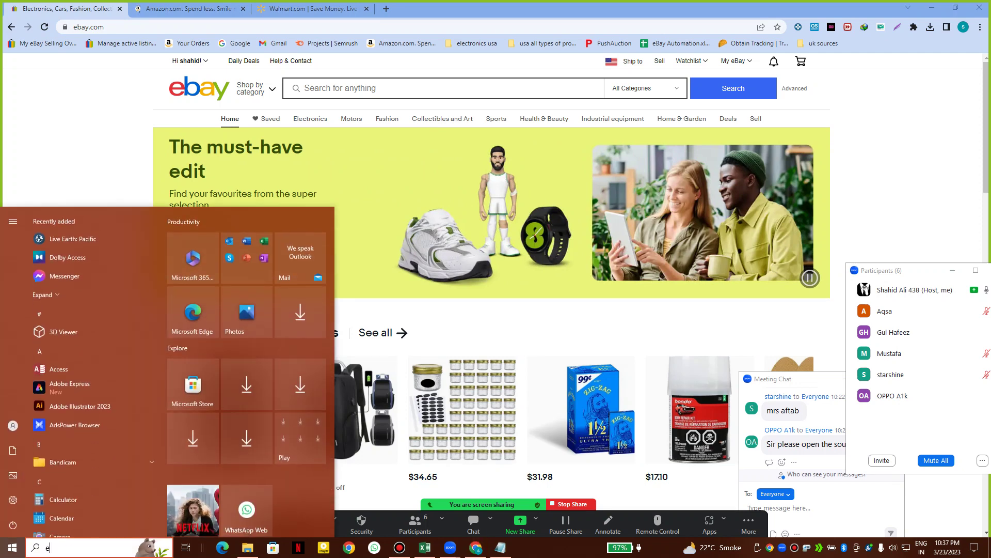
{"action": "type", "text": "ebay"}
{"action": "key", "text": "Return"}
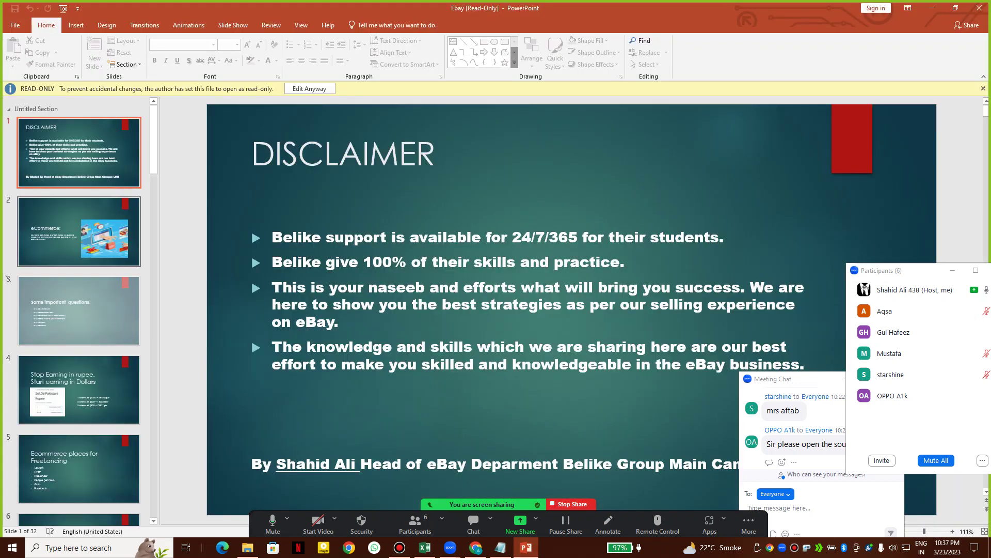
- Go through the presentation's slides to the Product research Methods slide listing the five research methods
{"action": "scroll", "coordinate": [119, 246], "scroll_direction": "down", "scroll_amount": 8}
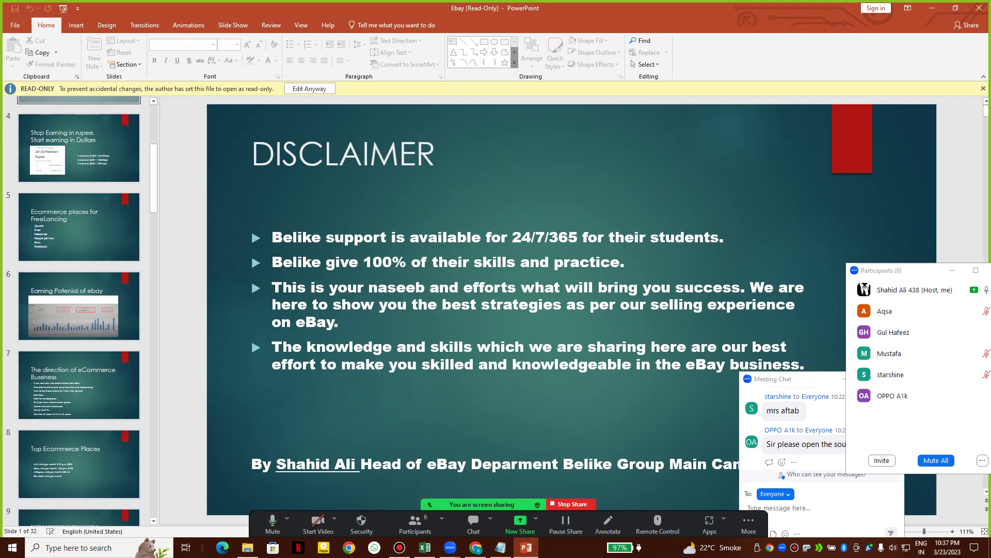
{"action": "scroll", "coordinate": [119, 246], "scroll_direction": "up", "scroll_amount": 8}
{"action": "left_click", "coordinate": [119, 245]}
{"action": "key", "text": "Down"}
{"action": "key", "text": "Down"}
{"action": "key", "text": "Down"}
{"action": "key", "text": "Down"}
{"action": "key", "text": "Down"}
{"action": "key", "text": "Down"}
{"action": "key", "text": "Down"}
{"action": "key", "text": "Down"}
{"action": "key", "text": "Down"}
{"action": "key", "text": "Down"}
{"action": "key", "text": "Down"}
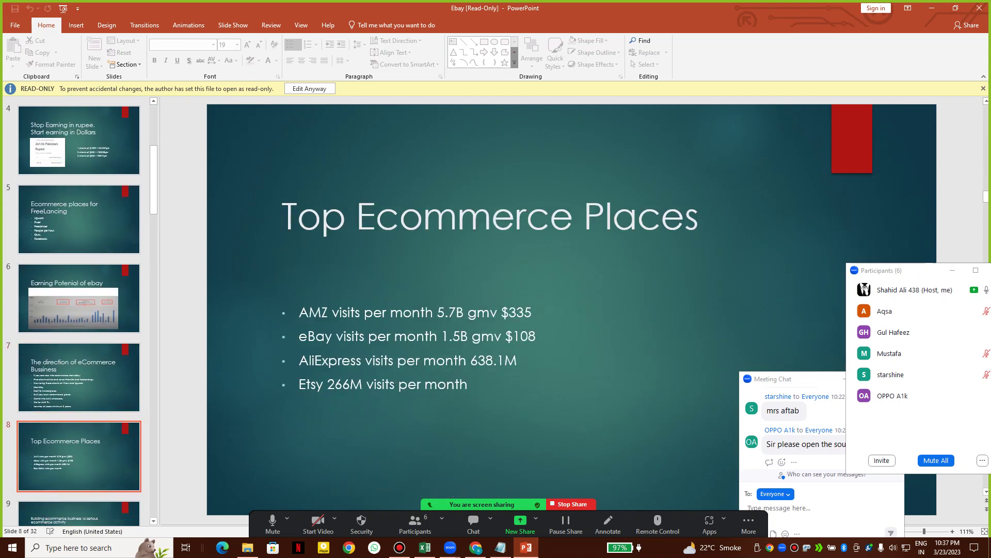
{"action": "key", "text": "Down"}
{"action": "key", "text": "Down"}
{"action": "key", "text": "Down"}
{"action": "key", "text": "Down"}
{"action": "key", "text": "Down"}
{"action": "key", "text": "Down"}
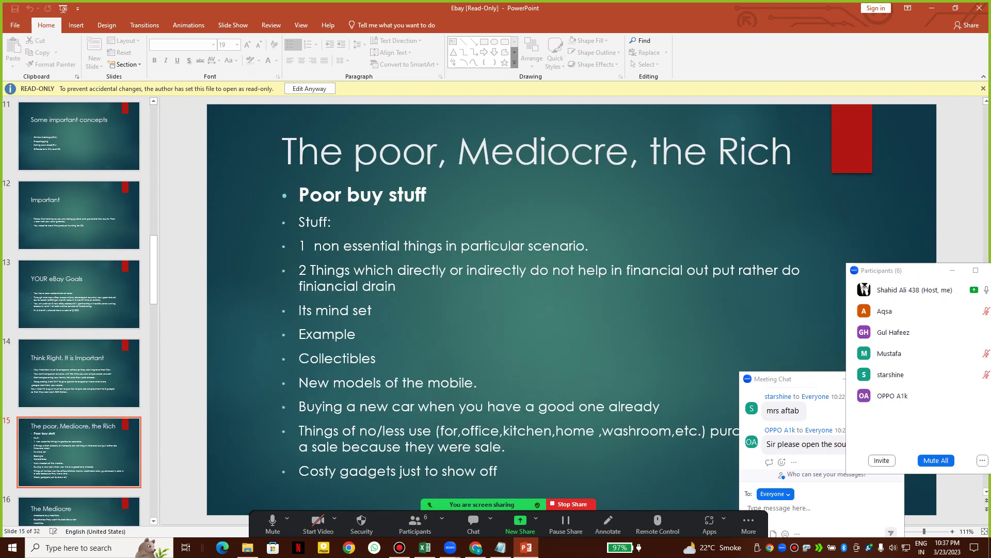
{"action": "key", "text": "Down"}
{"action": "key", "text": "Down"}
{"action": "key", "text": "Down"}
{"action": "key", "text": "Down"}
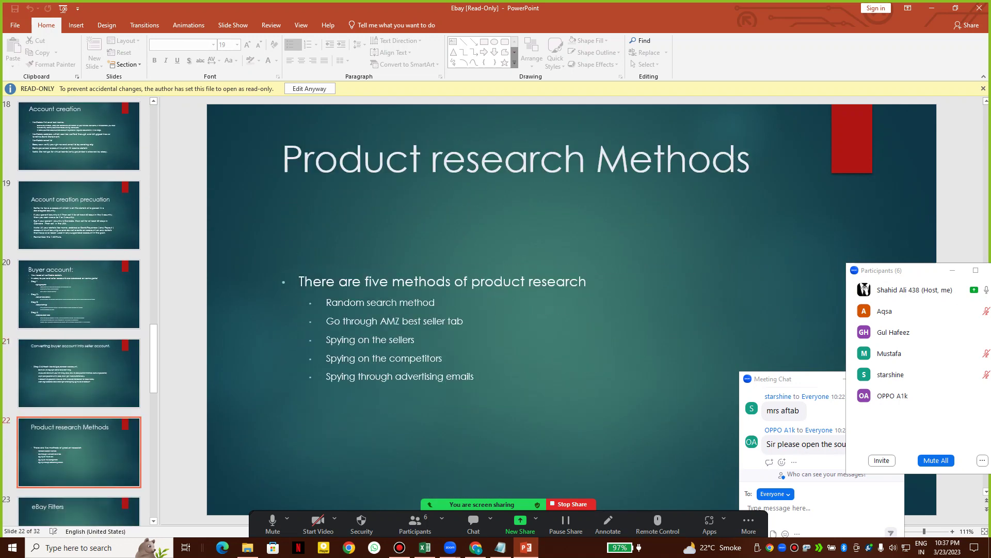
{"action": "key", "text": "Up"}
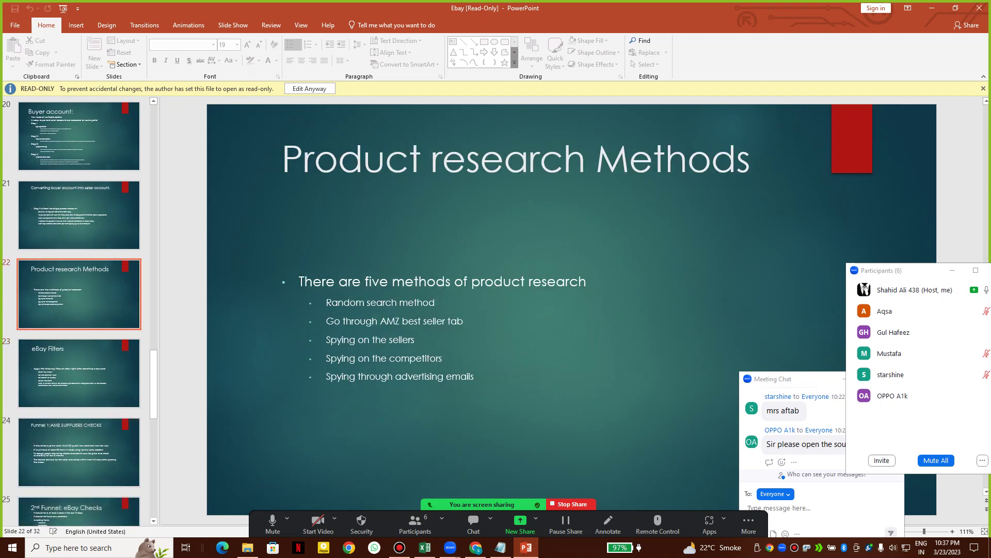
- Reposition the meeting chat and participants windows over the slide and mute all participants
{"action": "left_click_drag", "start_coordinate": [793, 381], "coordinate": [731, 319]}
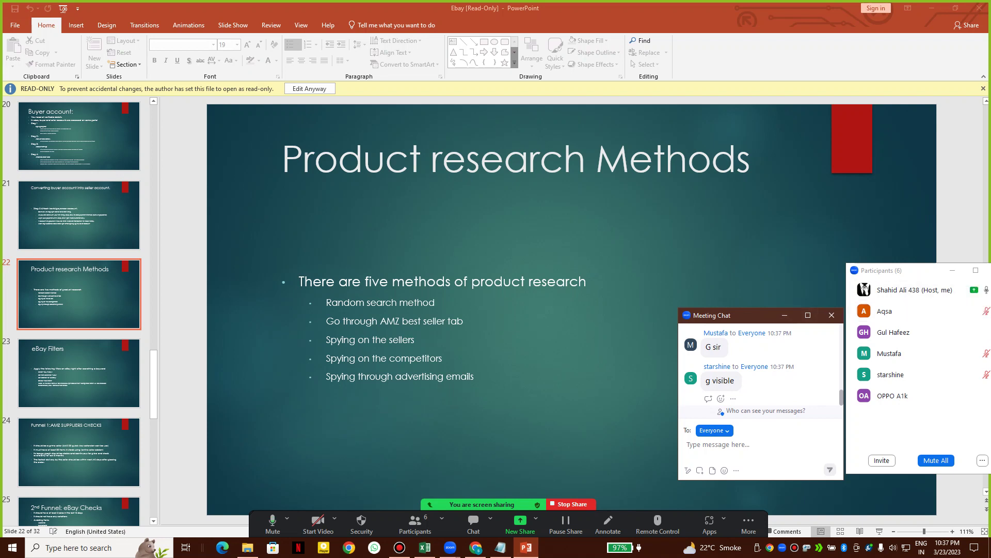
{"action": "left_click_drag", "start_coordinate": [761, 315], "coordinate": [730, 314]}
{"action": "left_click_drag", "start_coordinate": [865, 270], "coordinate": [835, 287]}
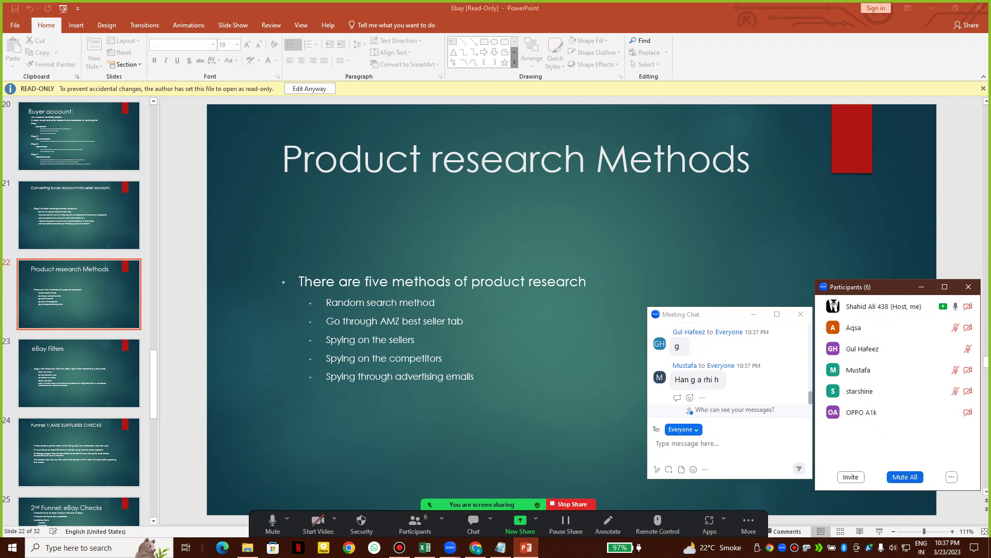
{"action": "left_click", "coordinate": [905, 476]}
{"action": "left_click", "coordinate": [589, 300]}
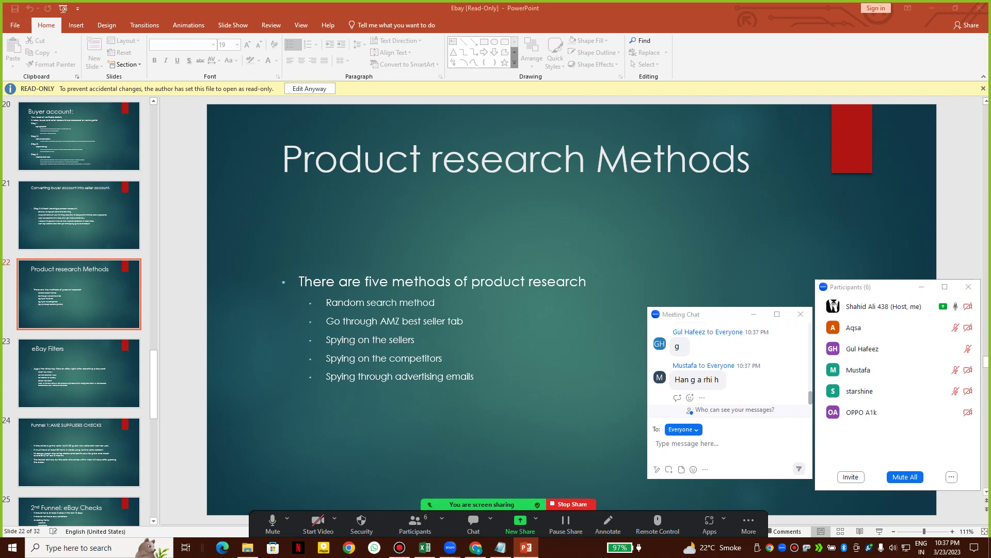
{"action": "left_click", "coordinate": [898, 448]}
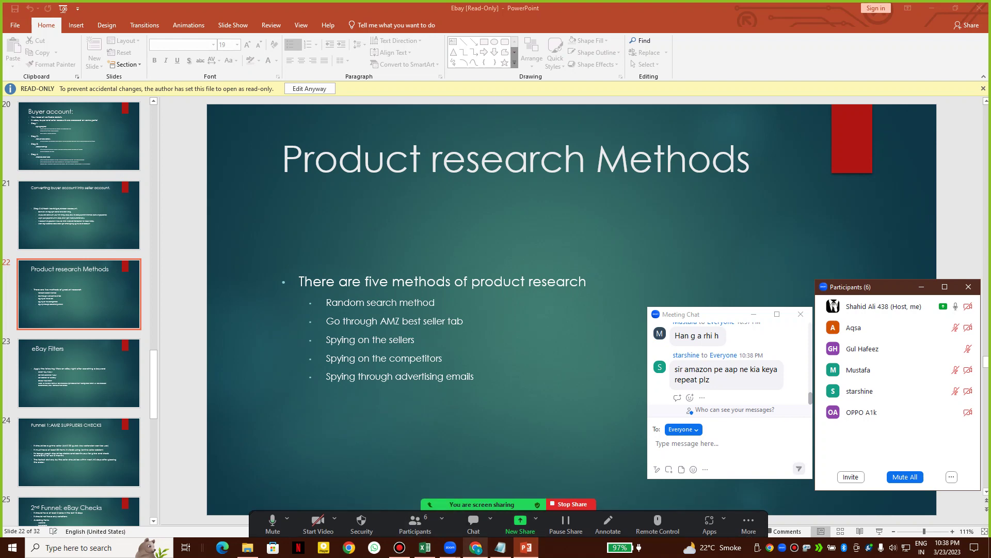
- Switch to Amazon in Chrome, reopen the delivery location for changing, and apply zip code 10001 again
{"action": "left_click", "coordinate": [476, 547]}
{"action": "key", "text": "ctrl+Tab"}
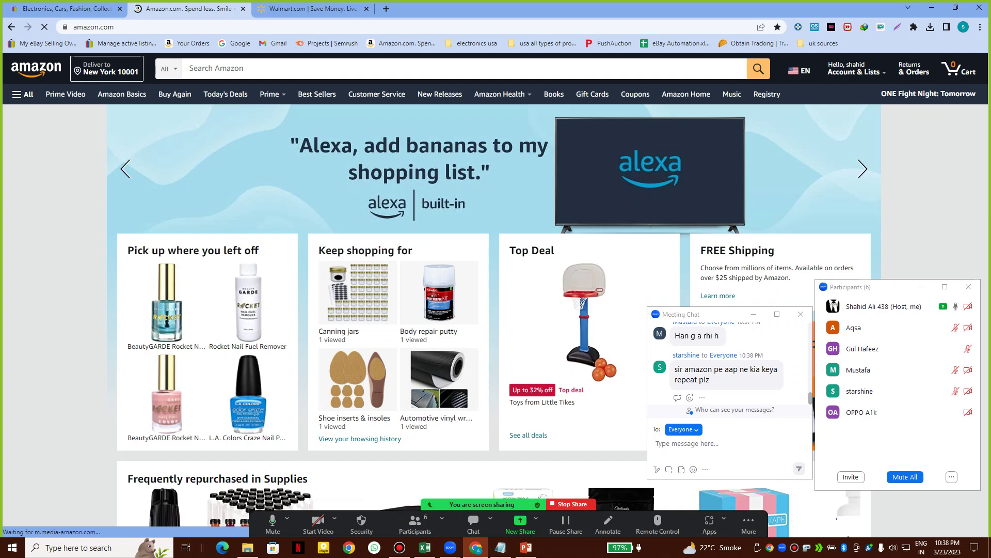
{"action": "left_click", "coordinate": [106, 69]}
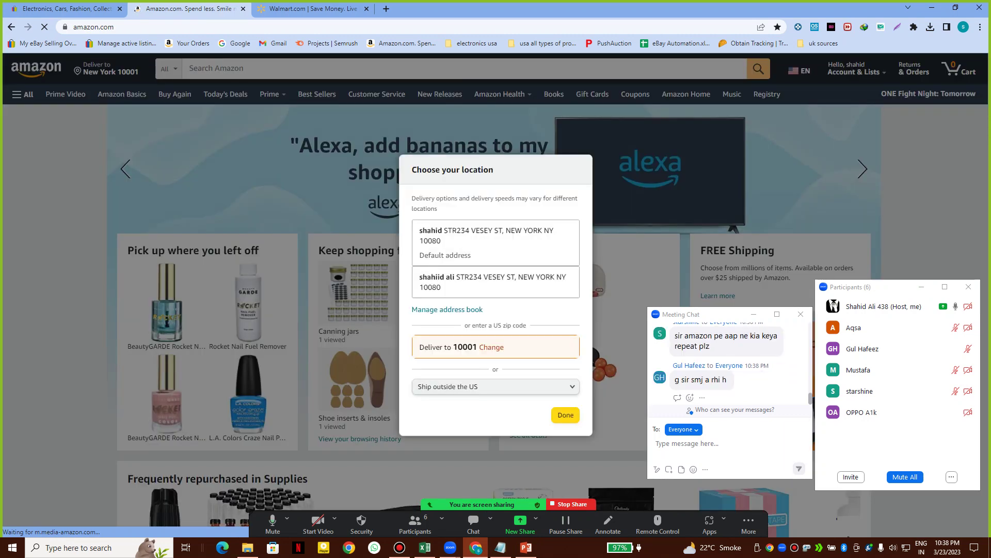
{"action": "left_click", "coordinate": [492, 348]}
{"action": "double_click", "coordinate": [426, 343]}
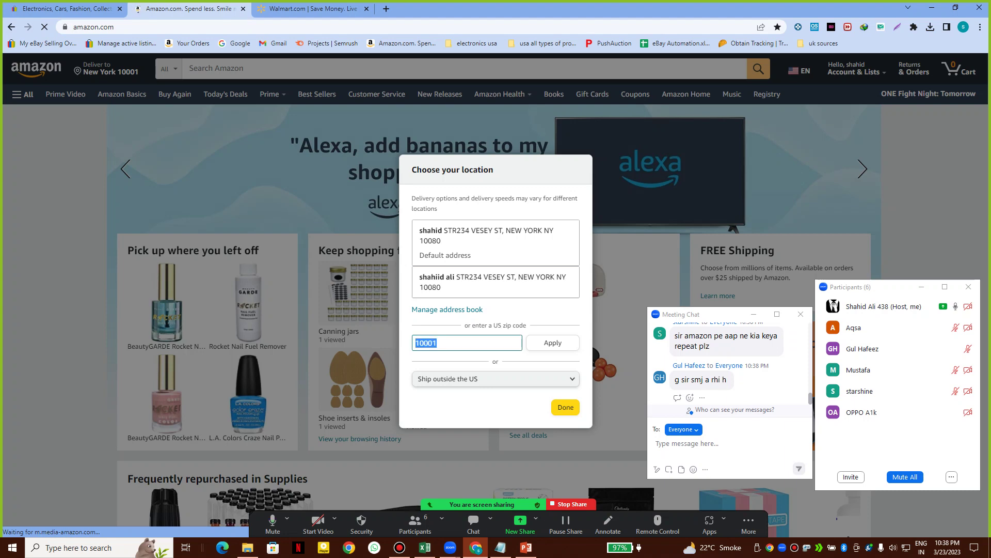
{"action": "left_click", "coordinate": [553, 343]}
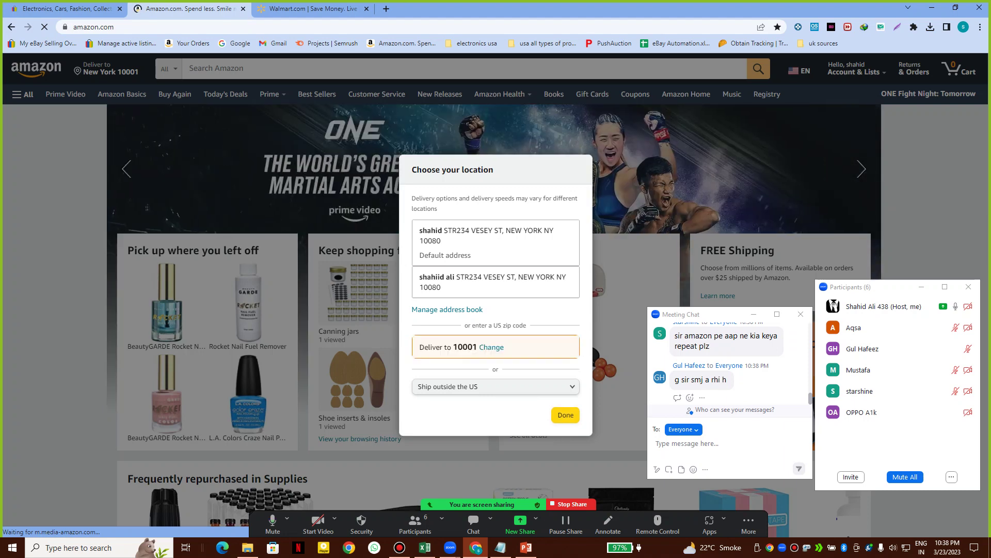
- Send the zip code 10001 to everyone in the meeting chat and finish Amazon's location dialog
{"action": "left_click", "coordinate": [687, 443]}
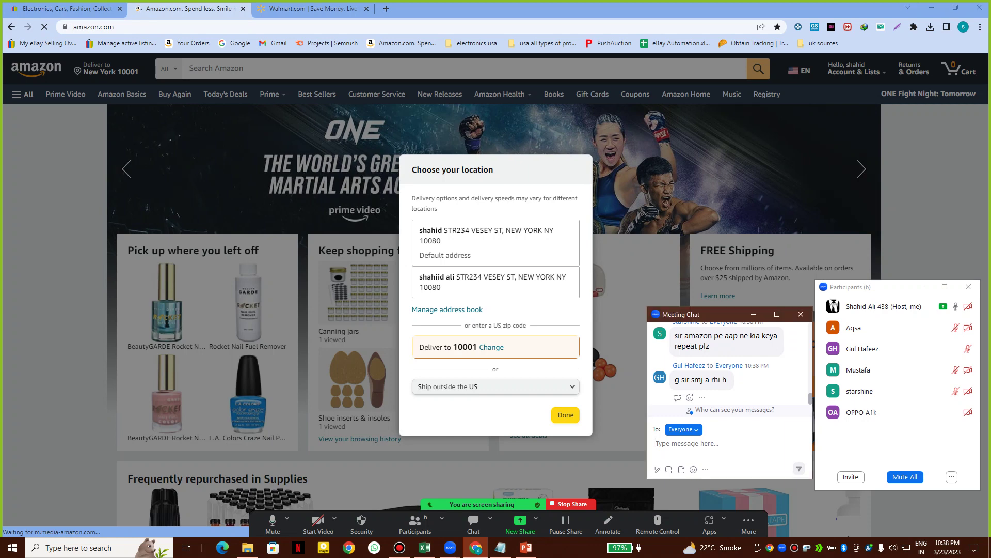
{"action": "type", "text": "10001"}
{"action": "key", "text": "Return"}
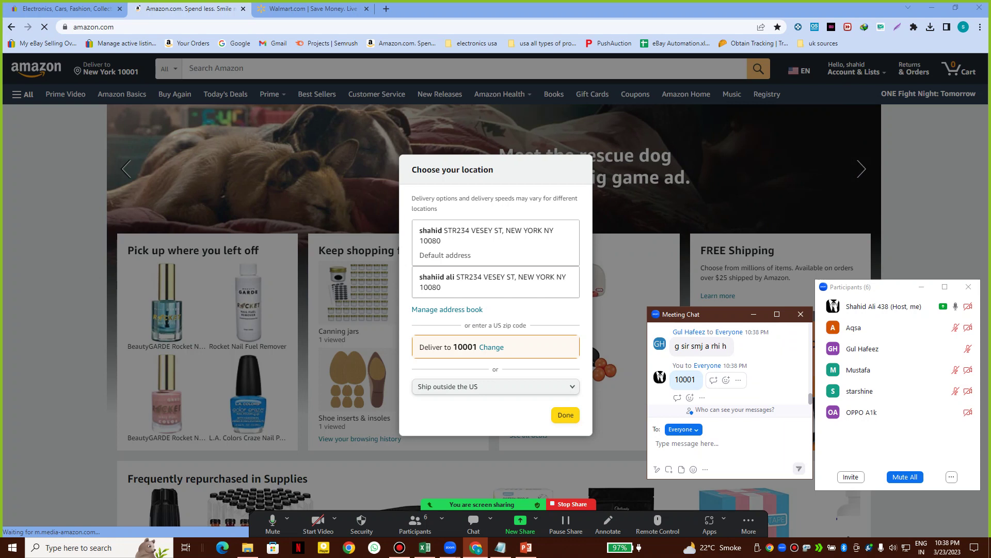
{"action": "left_click_drag", "start_coordinate": [675, 346], "coordinate": [722, 346]}
{"action": "left_click", "coordinate": [722, 347]}
{"action": "left_click", "coordinate": [566, 416]}
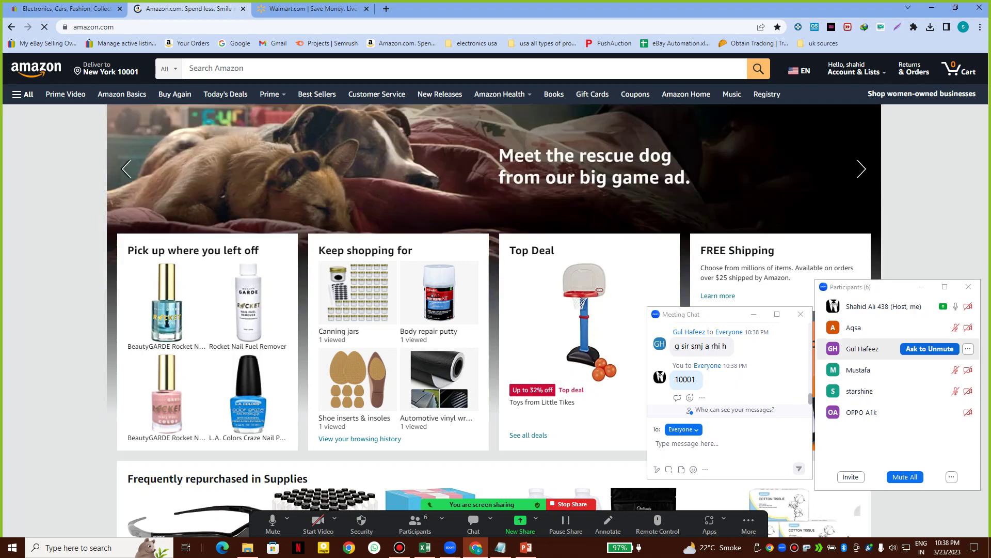
- Ask a meeting participant to unmute, and check the Product research Methods slide before returning to the eBay homepage
{"action": "left_click", "coordinate": [929, 348]}
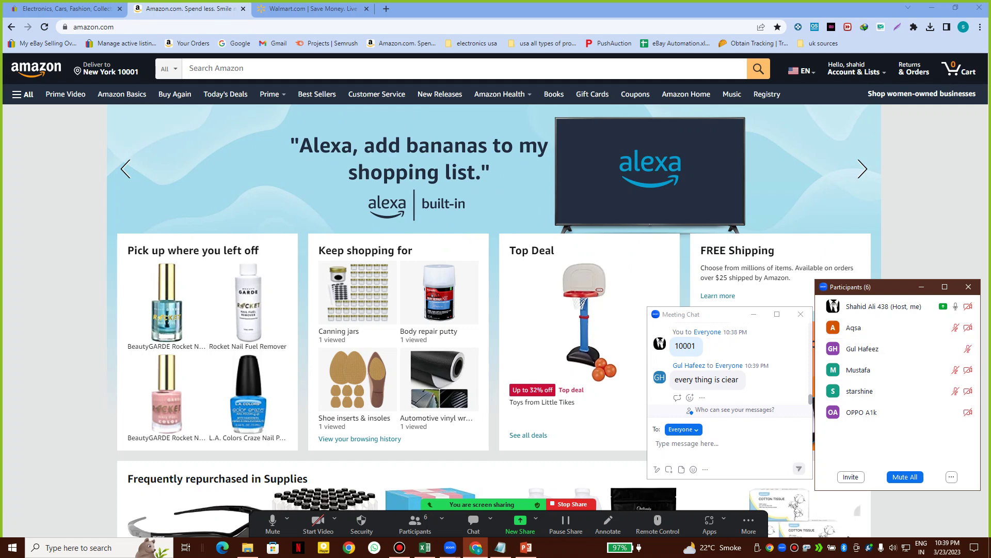
{"action": "left_click", "coordinate": [52, 9]}
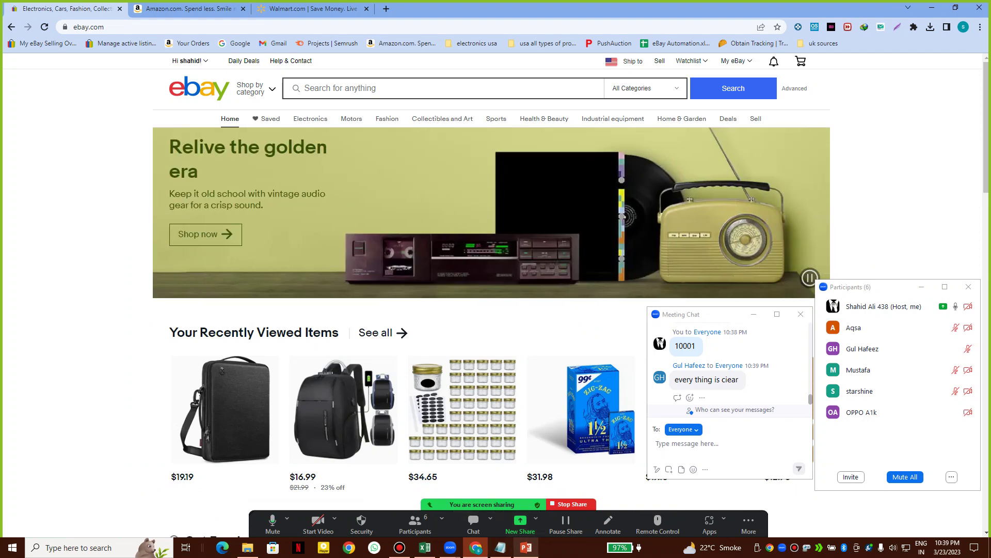
{"action": "left_click", "coordinate": [526, 547]}
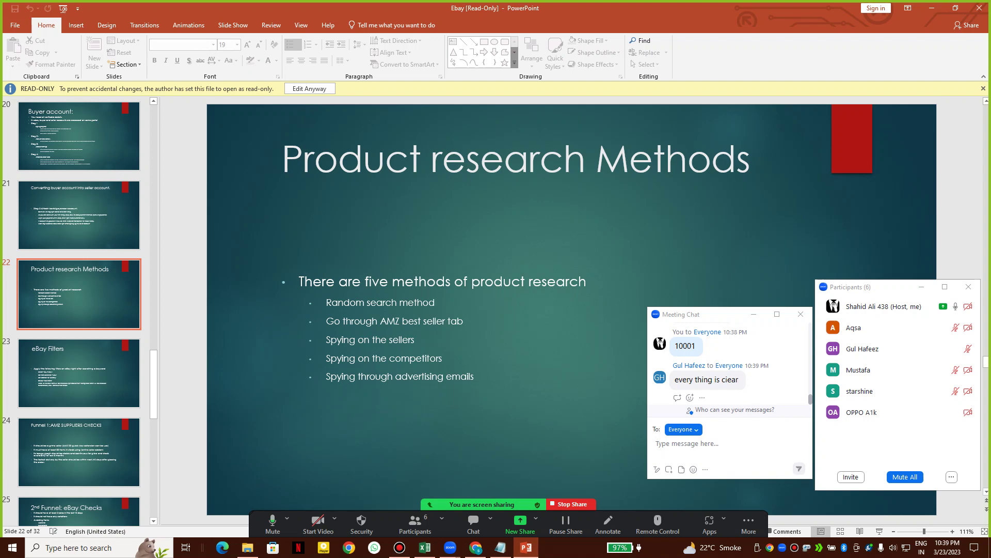
{"action": "left_click", "coordinate": [933, 8]}
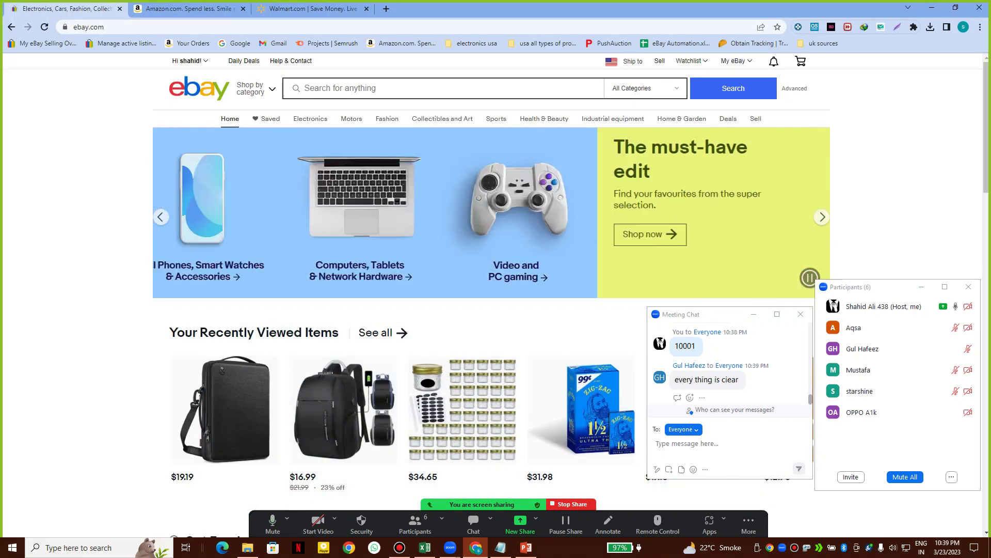
- Check the country list in eBay's shipping location settings and keep United States as the Ship to country
{"action": "left_click", "coordinate": [360, 88]}
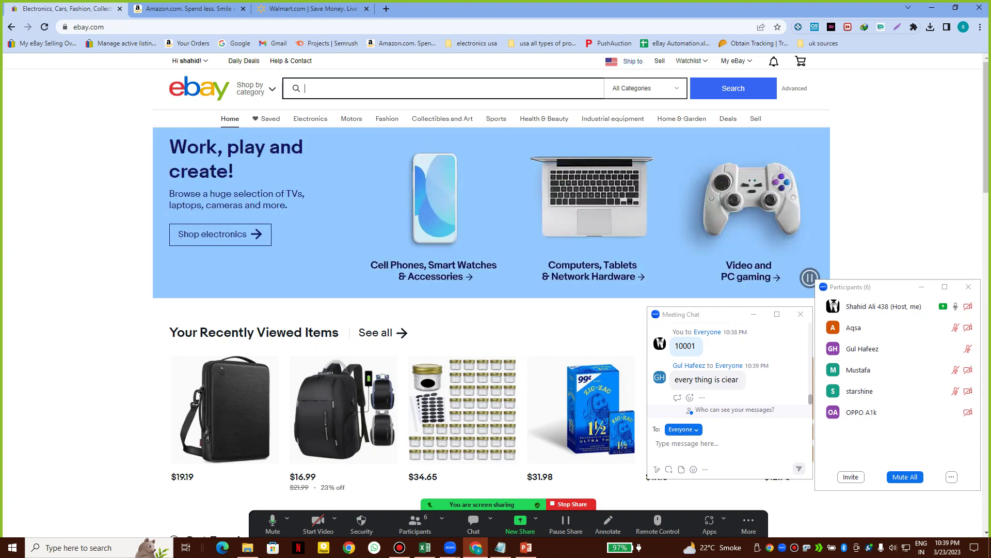
{"action": "left_click", "coordinate": [633, 61]}
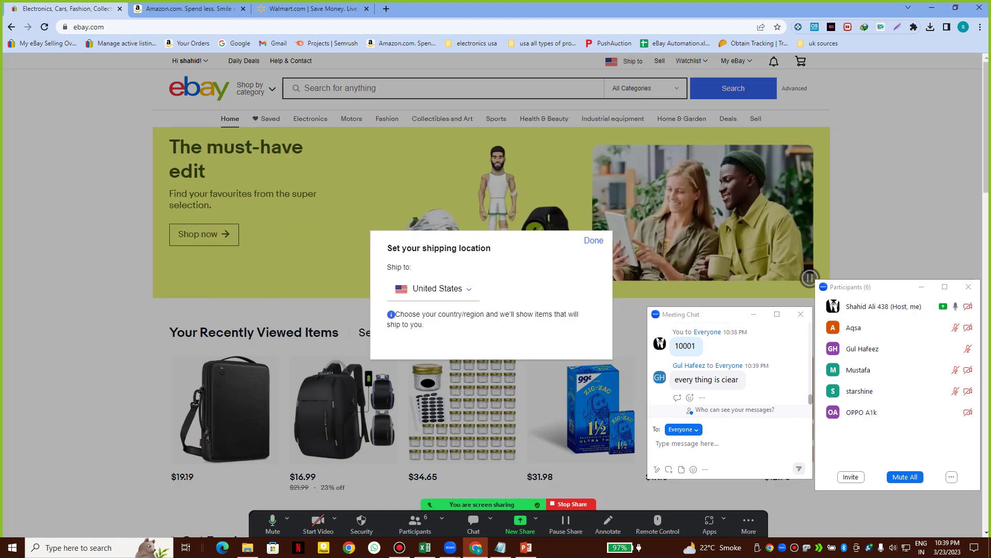
{"action": "left_click", "coordinate": [437, 289]}
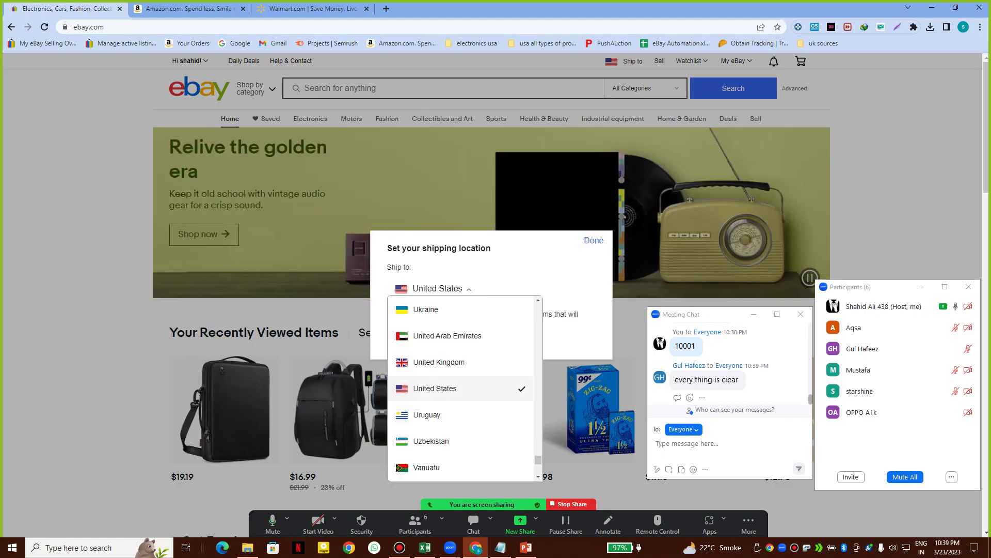
{"action": "left_click", "coordinate": [594, 241]}
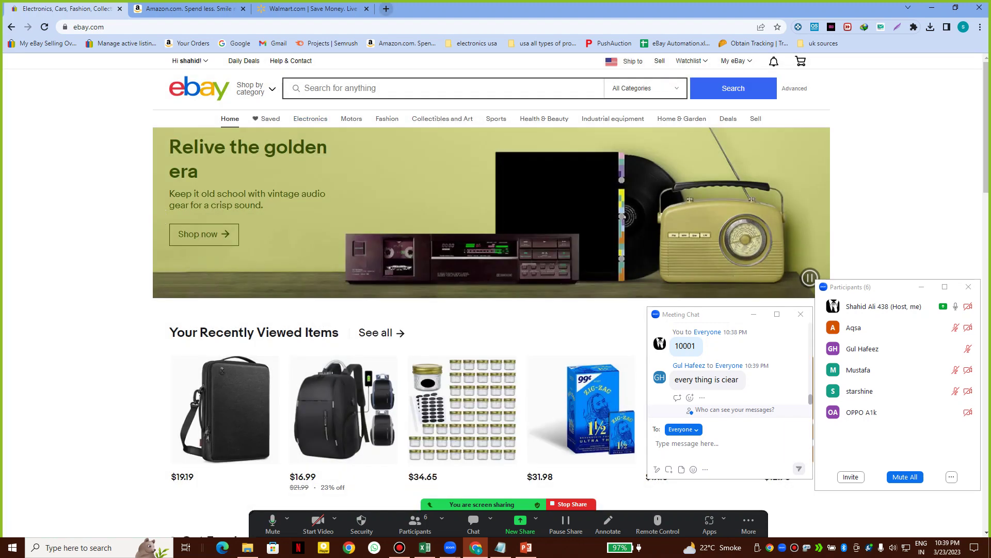
- Open google.com in a new browser tab
{"action": "left_click", "coordinate": [386, 9]}
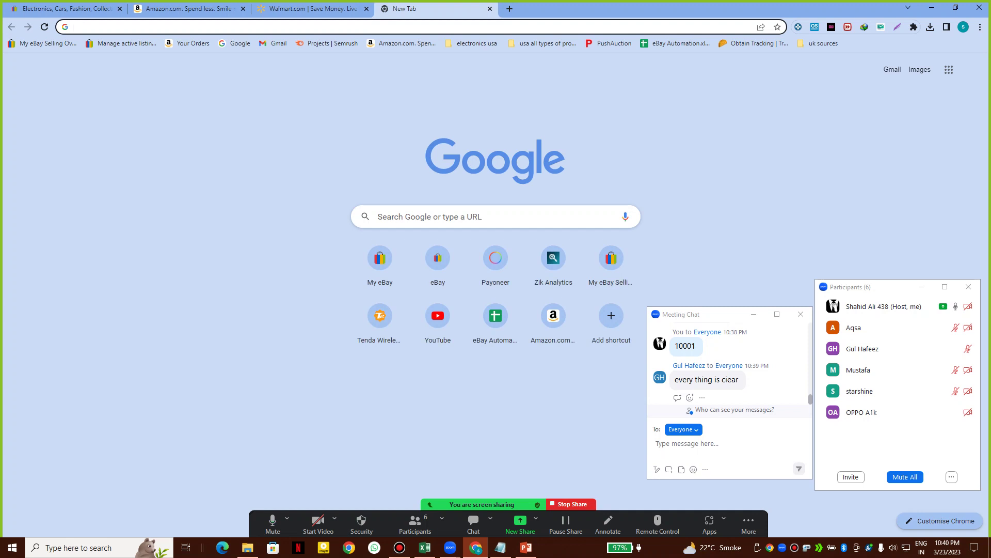
{"action": "type", "text": "g"}
{"action": "key", "text": "Return"}
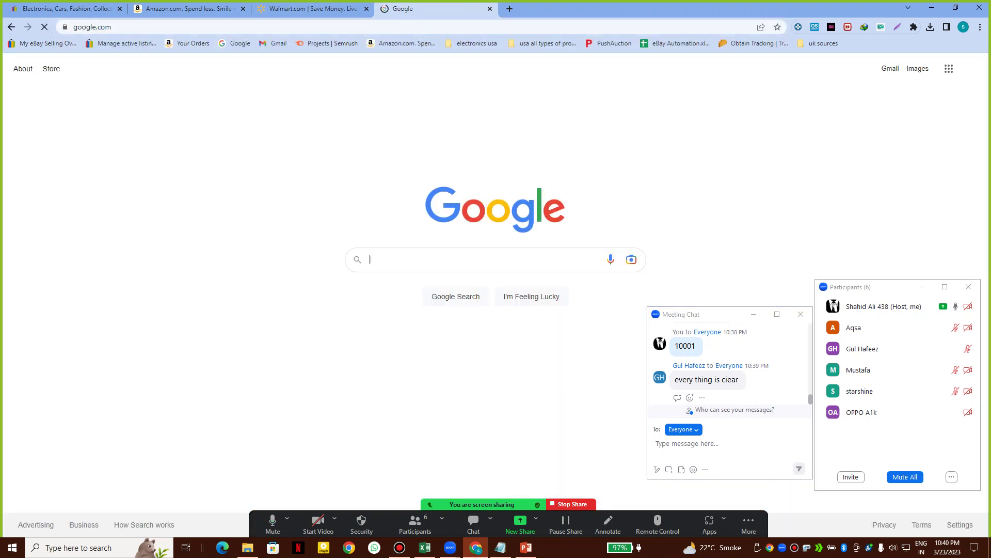
- Search Google for "amazon brands list"
{"action": "type", "text": "ama"}
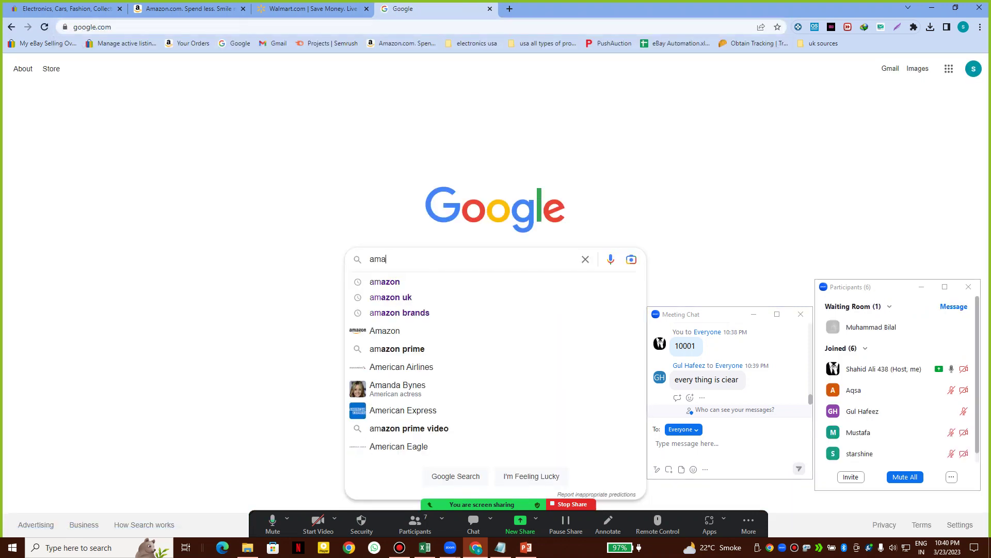
{"action": "type", "text": "zon b"}
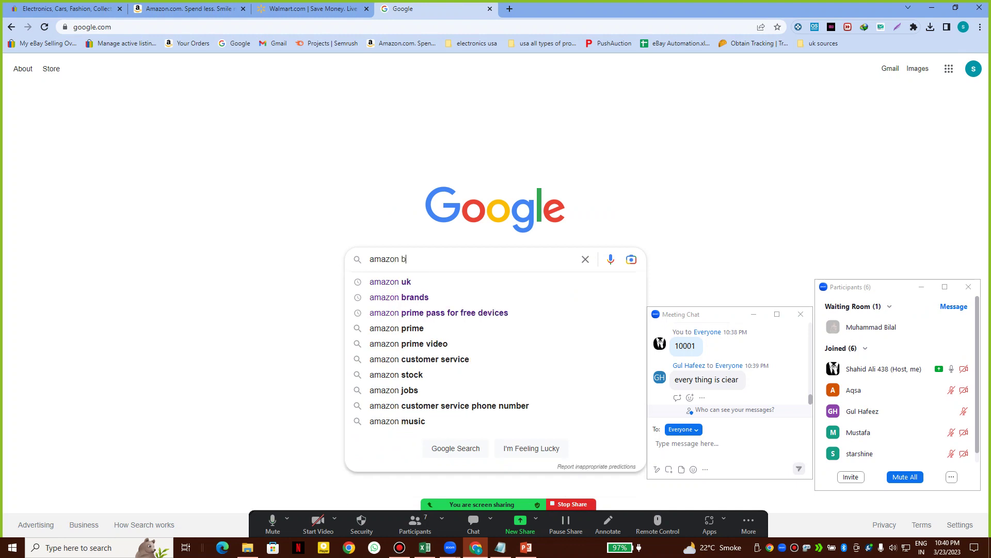
{"action": "type", "text": "rands l"}
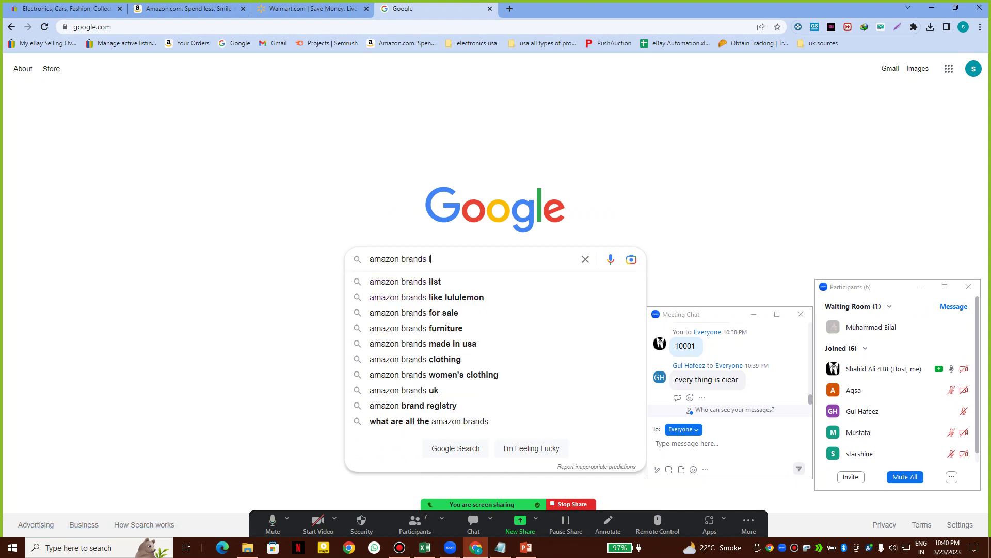
{"action": "type", "text": "ist"}
{"action": "key", "text": "Return"}
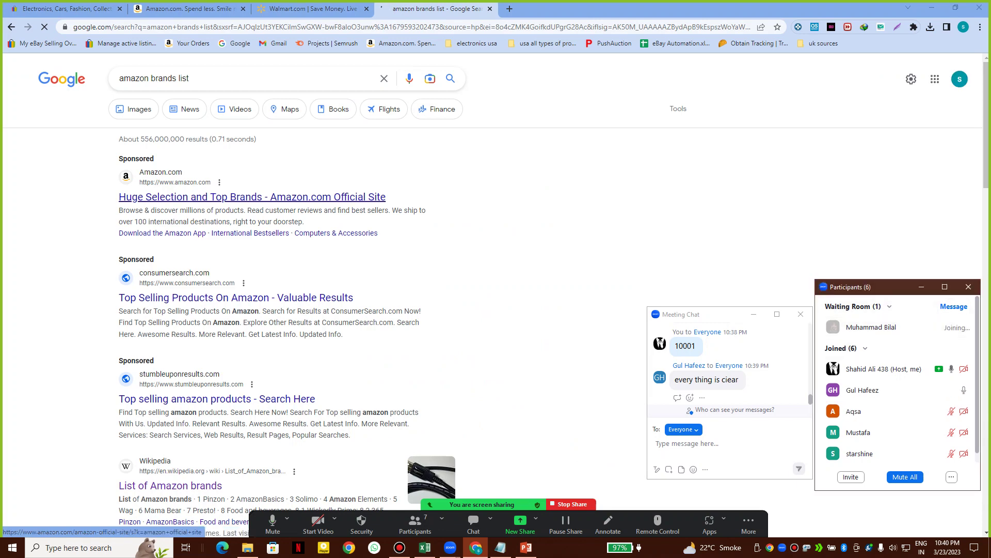
- Open the Wikipedia result "List of Amazon brands" in a new browser tab
{"action": "right_click", "coordinate": [231, 195]}
{"action": "left_click", "coordinate": [261, 202]}
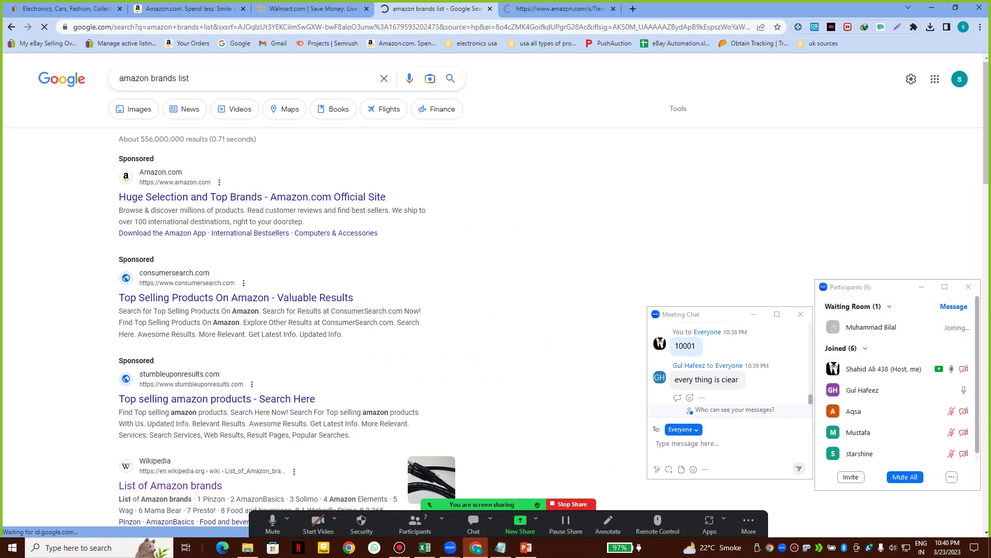
{"action": "scroll", "coordinate": [287, 310], "scroll_direction": "down", "scroll_amount": 5}
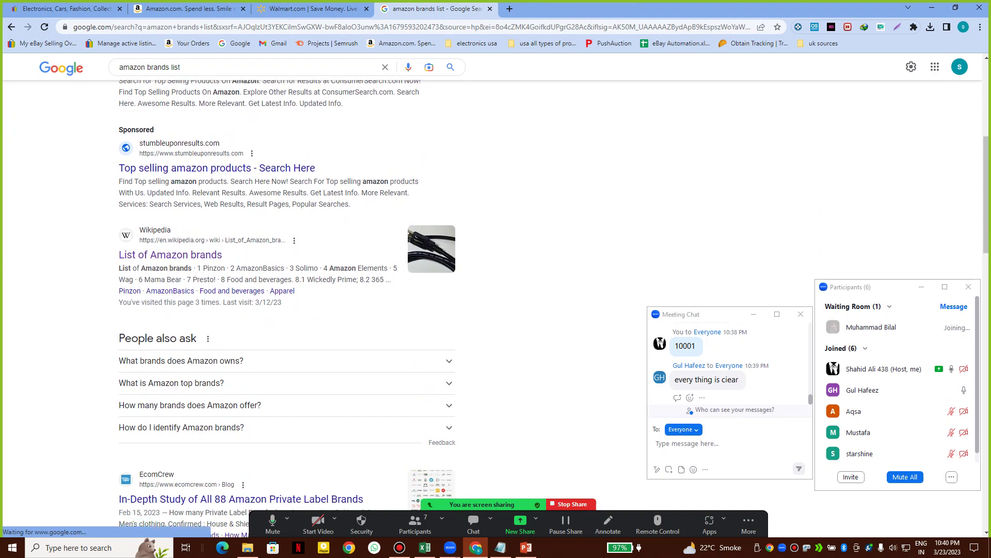
{"action": "right_click", "coordinate": [181, 250]}
{"action": "left_click", "coordinate": [217, 257]}
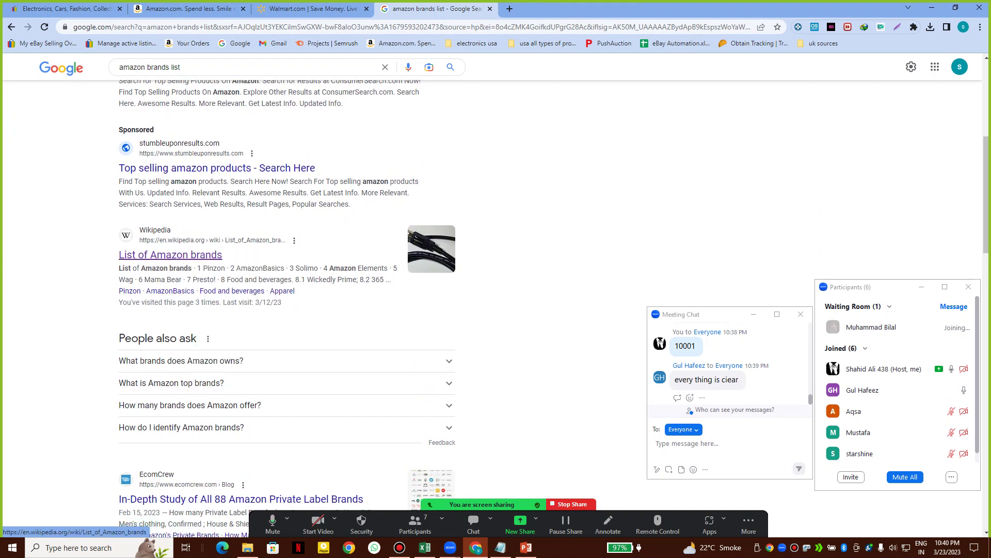
- Replace "amazon" with "walmart" in the Google query and search for "walmart brands list"
{"action": "scroll", "coordinate": [217, 257], "scroll_direction": "up", "scroll_amount": 5}
{"action": "double_click", "coordinate": [136, 79]}
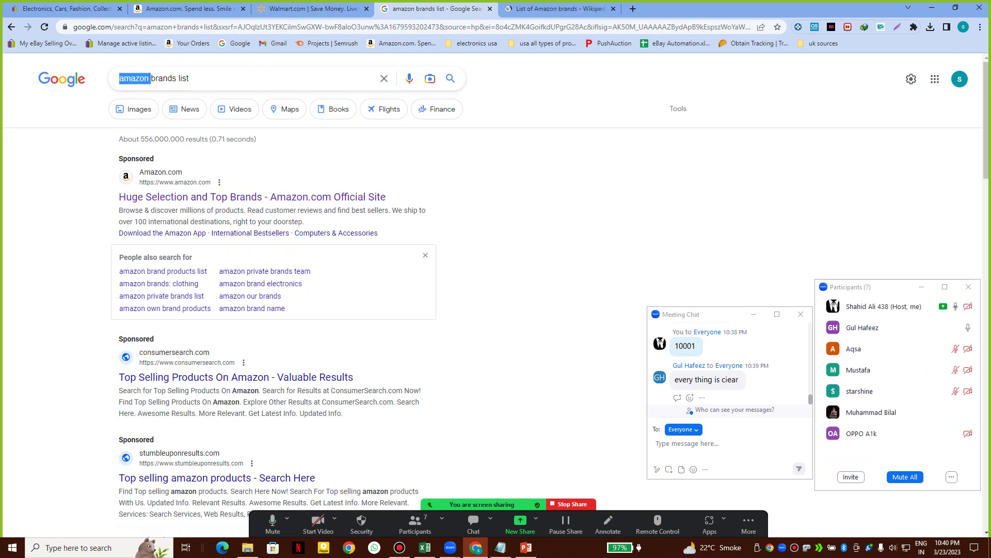
{"action": "key", "text": "BackSpace"}
{"action": "type", "text": "wal"}
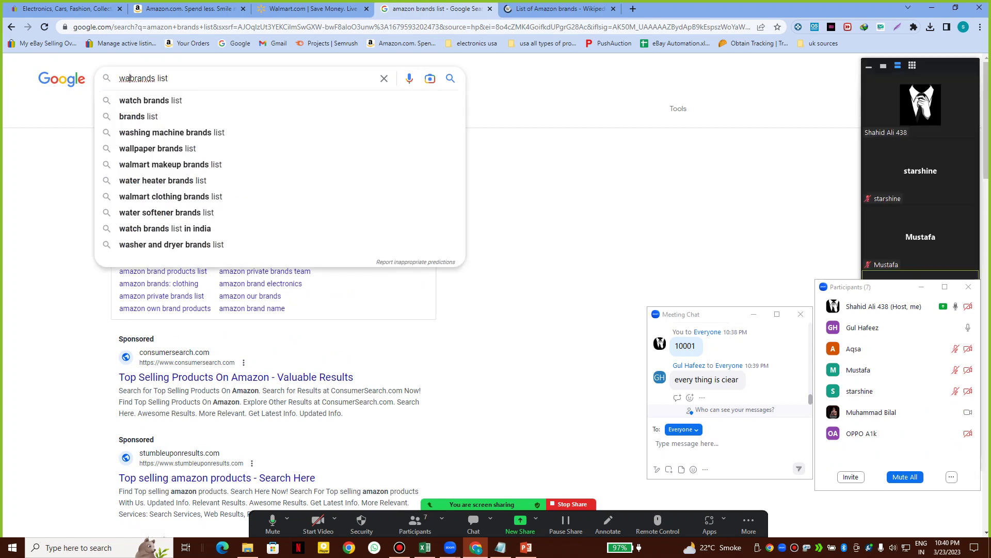
{"action": "type", "text": "mart"}
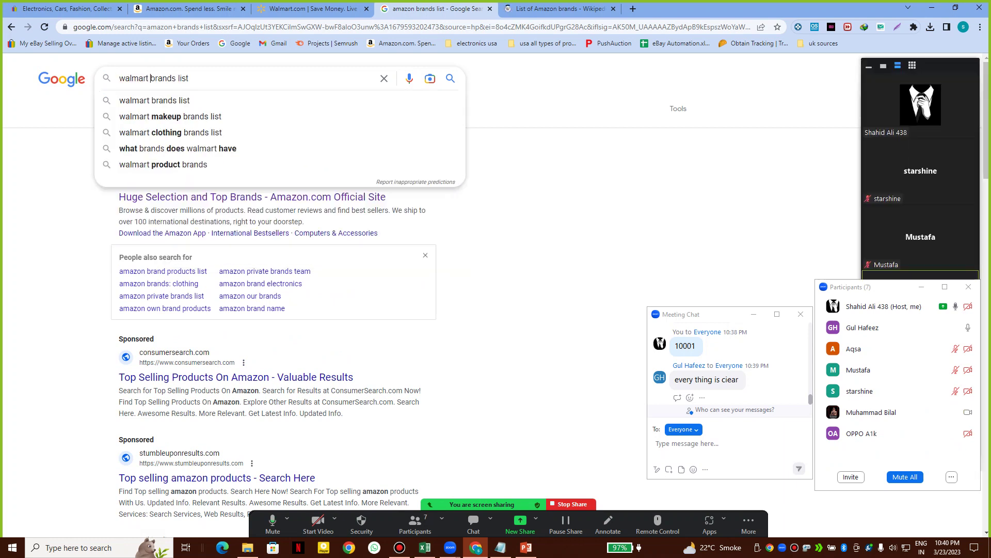
{"action": "left_click", "coordinate": [450, 78]}
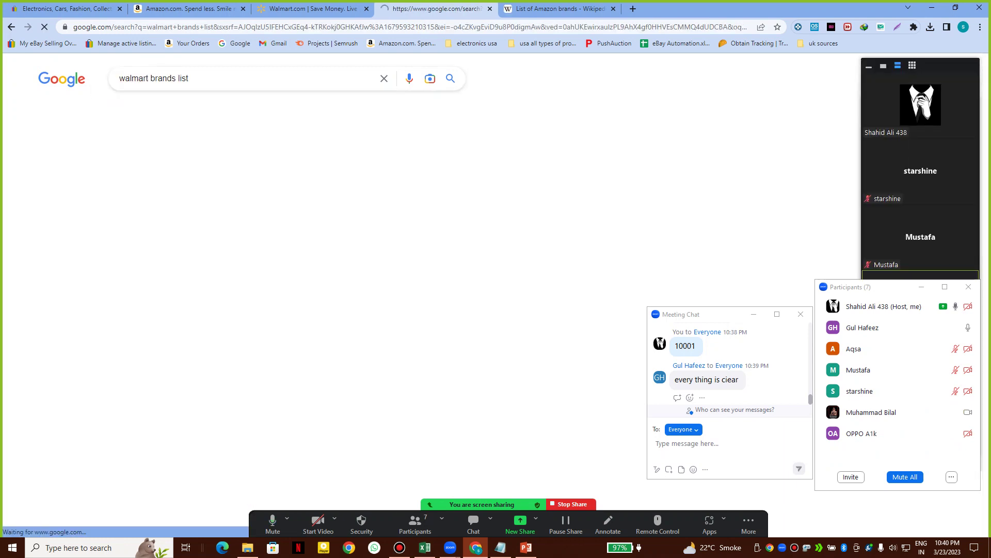
- Open the Wikipedia result "List of Walmart brands" in a new browser tab and close the Google results tab
{"action": "right_click", "coordinate": [192, 184]}
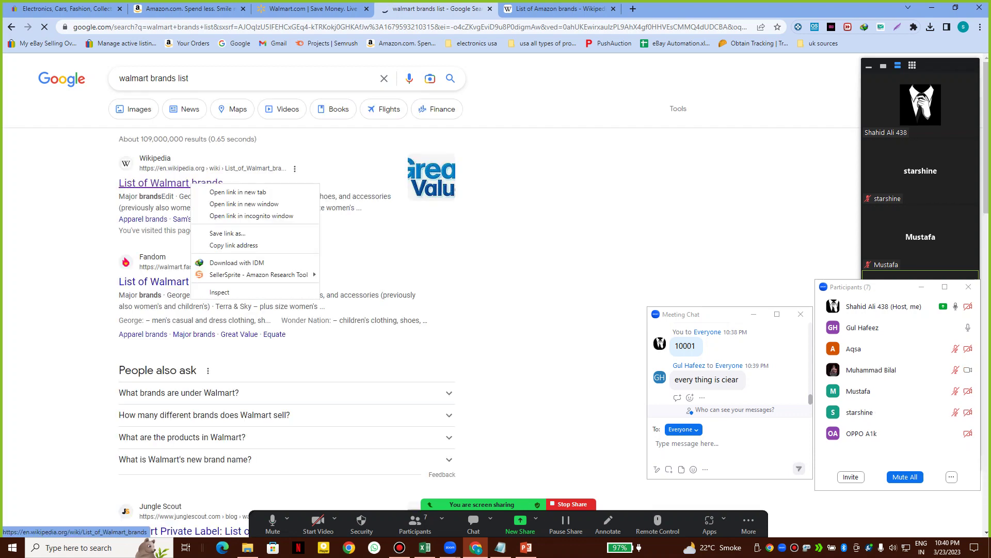
{"action": "left_click", "coordinate": [222, 191]}
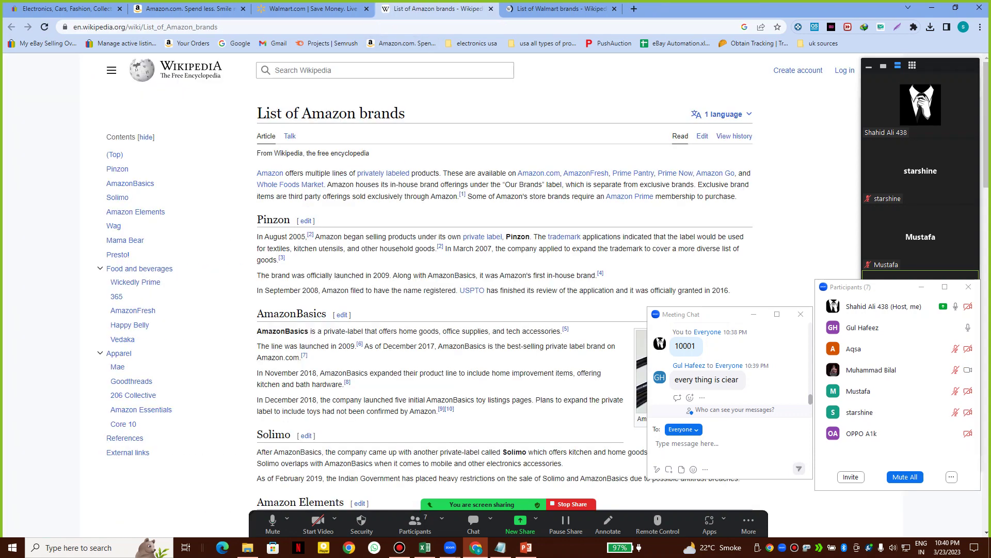
{"action": "left_click", "coordinate": [490, 9]}
- Highlight the brand names in the contents of the List of Amazon brands article and look through its sections from References to the beginning
{"action": "left_click_drag", "start_coordinate": [102, 207], "coordinate": [150, 497]}
{"action": "left_click", "coordinate": [125, 481]}
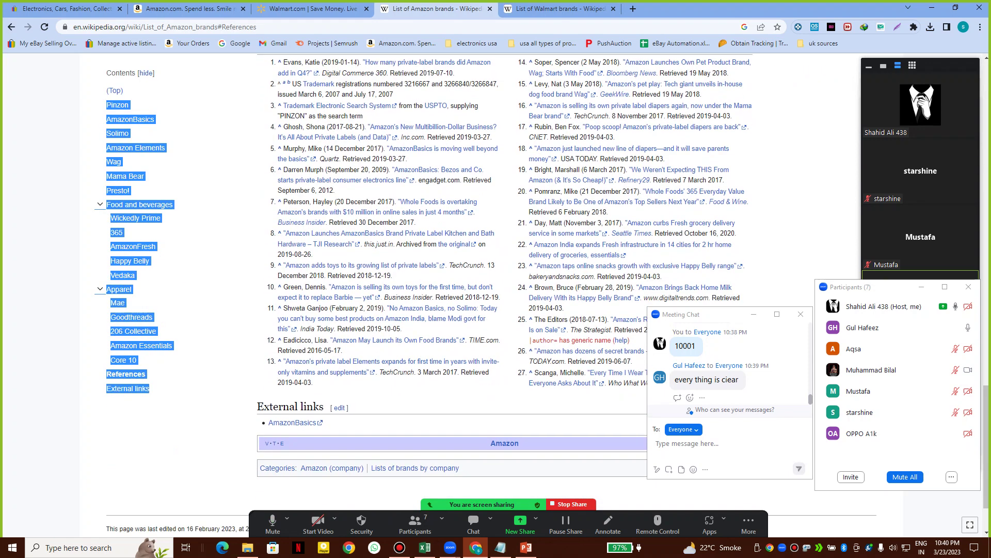
{"action": "left_click", "coordinate": [217, 268]}
{"action": "scroll", "coordinate": [382, 278], "scroll_direction": "up", "scroll_amount": 4}
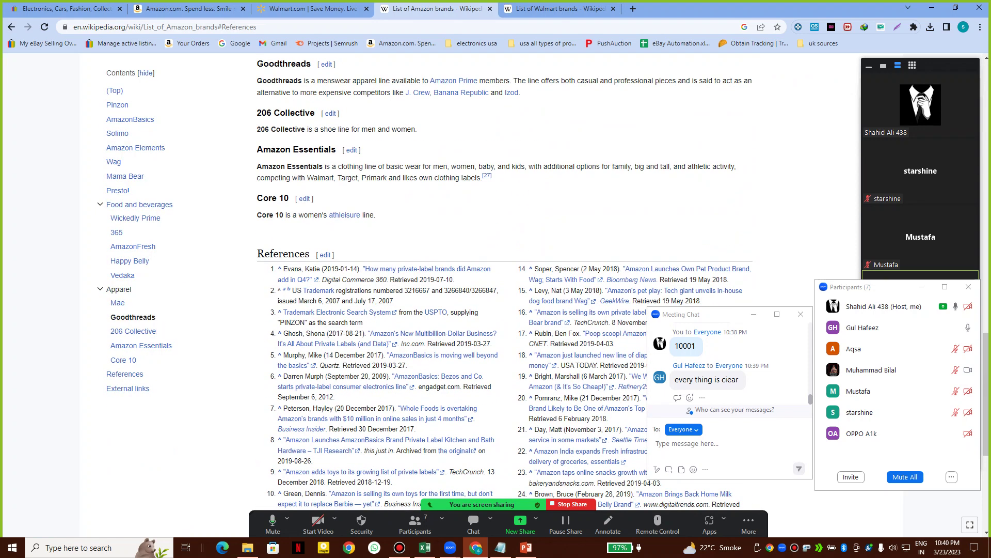
{"action": "scroll", "coordinate": [382, 279], "scroll_direction": "up", "scroll_amount": 2}
{"action": "scroll", "coordinate": [496, 279], "scroll_direction": "up", "scroll_amount": 15}
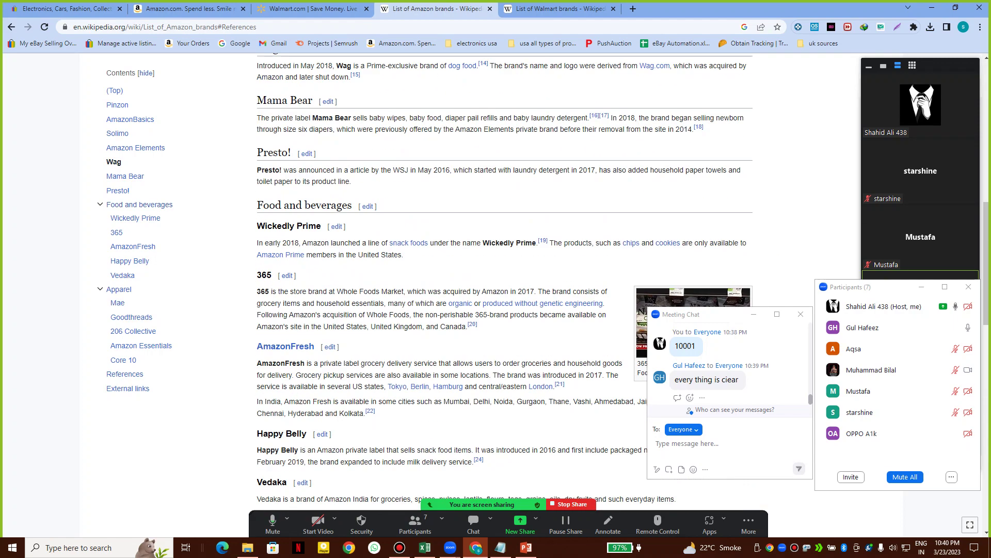
{"action": "scroll", "coordinate": [496, 279], "scroll_direction": "up", "scroll_amount": 4}
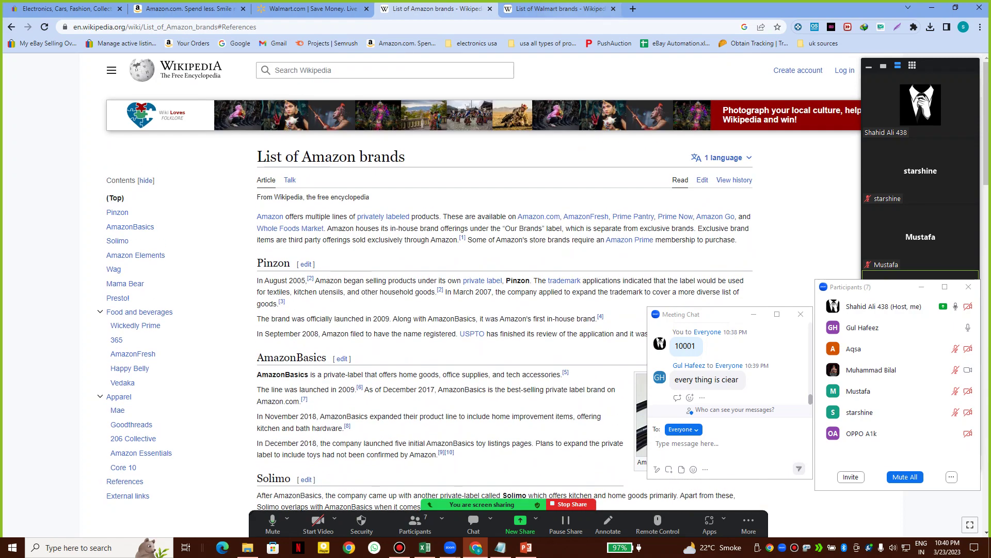
- Look through the apparel and major brands in the List of Walmart brands article, with a brief check of the Amazon and eBay homepages
{"action": "left_click", "coordinate": [562, 9]}
{"action": "scroll", "coordinate": [496, 279], "scroll_direction": "down", "scroll_amount": 5}
{"action": "scroll", "coordinate": [495, 278], "scroll_direction": "up", "scroll_amount": 3}
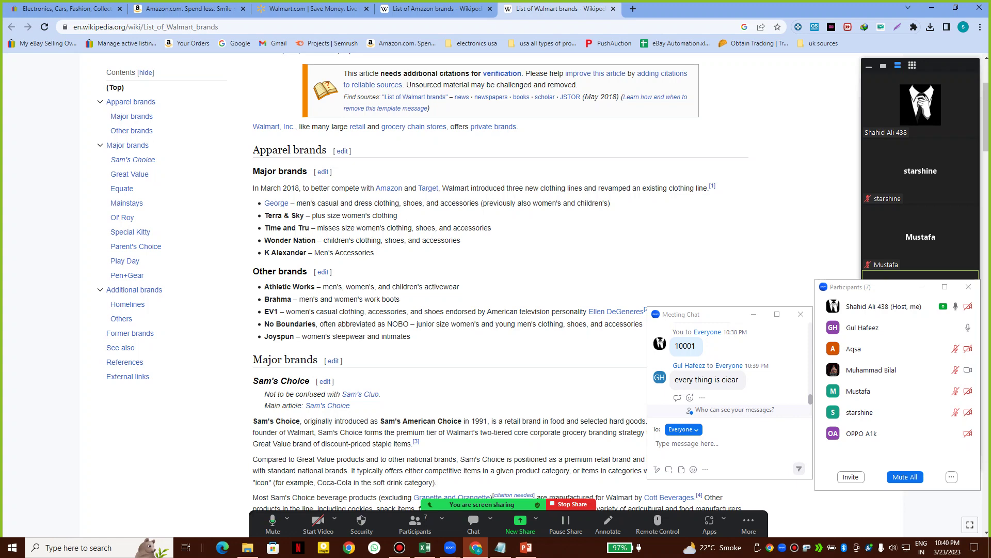
{"action": "scroll", "coordinate": [496, 279], "scroll_direction": "up", "scroll_amount": 3}
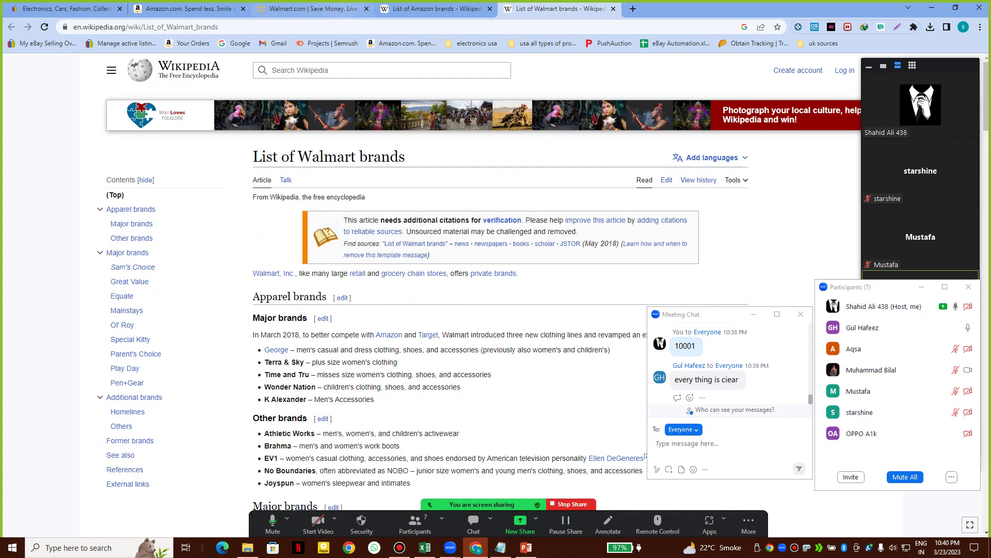
{"action": "left_click", "coordinate": [195, 9]}
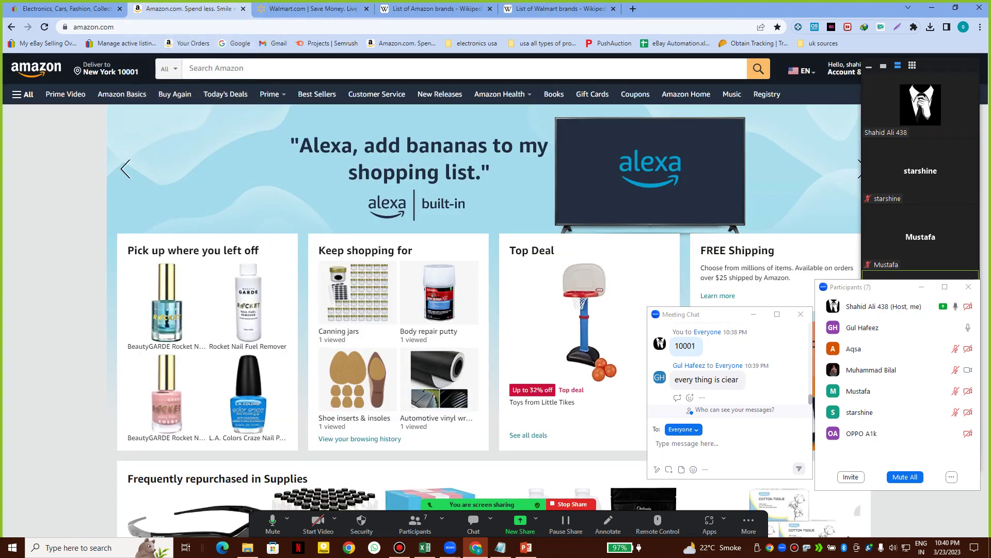
{"action": "left_click", "coordinate": [77, 9]}
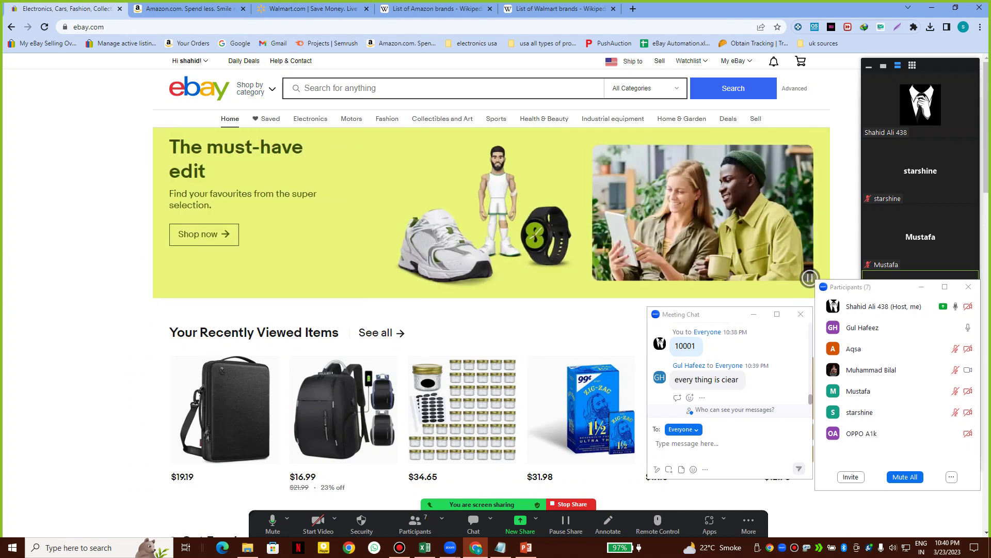
{"action": "left_click", "coordinate": [547, 9]}
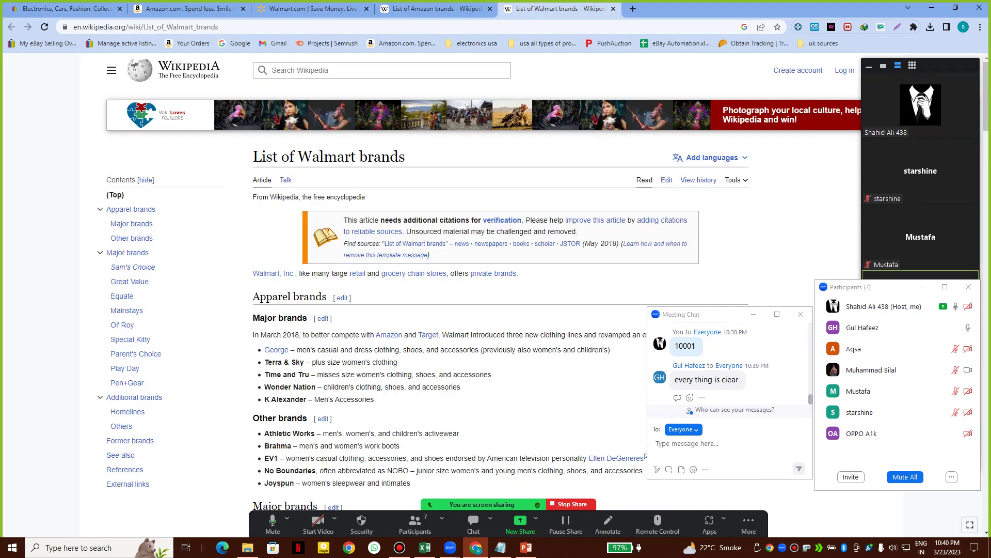
- Return to the eBay homepage and search for "irish spring"
{"action": "key", "text": "ctrl+1"}
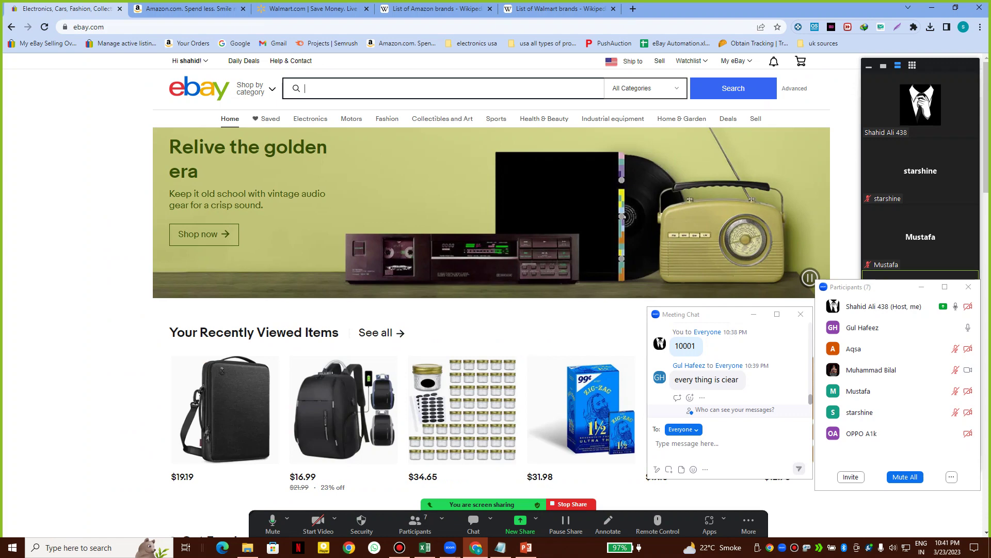
{"action": "type", "text": "irish"}
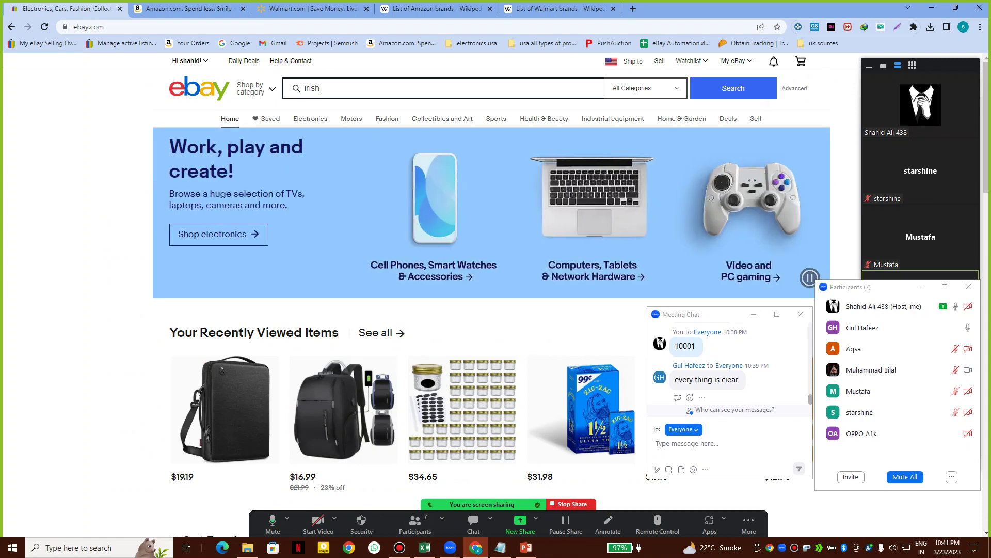
{"action": "type", "text": " sop"}
{"action": "key", "text": "BackSpace"}
{"action": "key", "text": "BackSpace"}
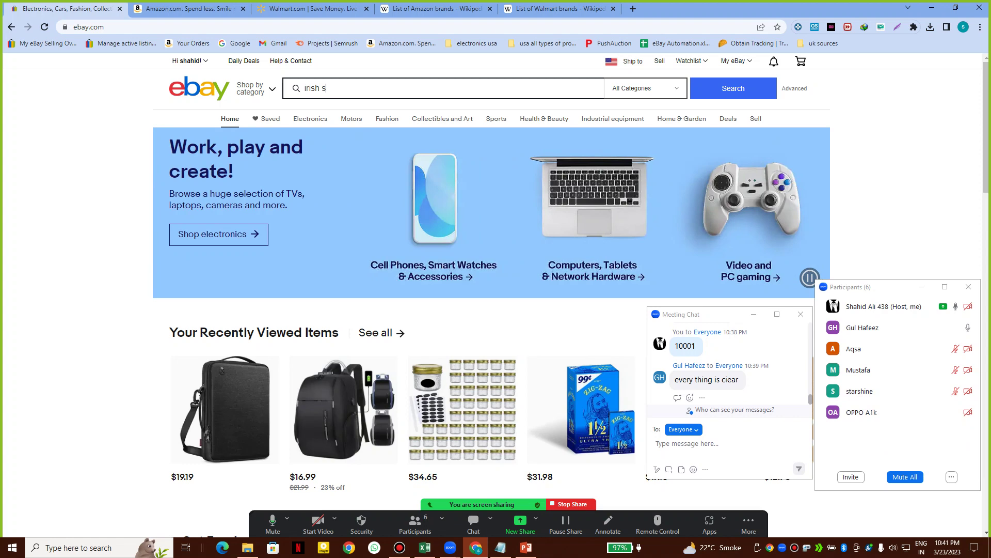
{"action": "type", "text": "pring"}
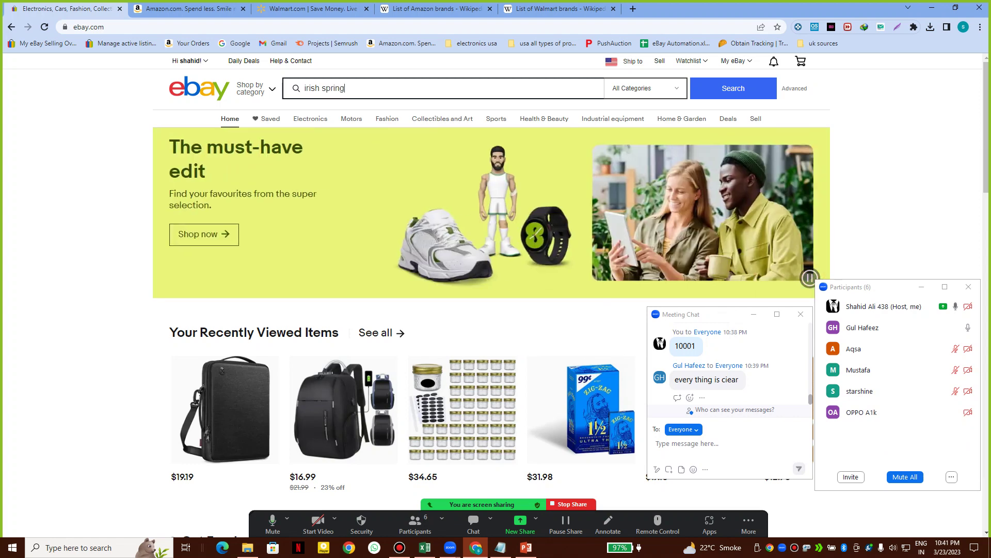
{"action": "key", "text": "Return"}
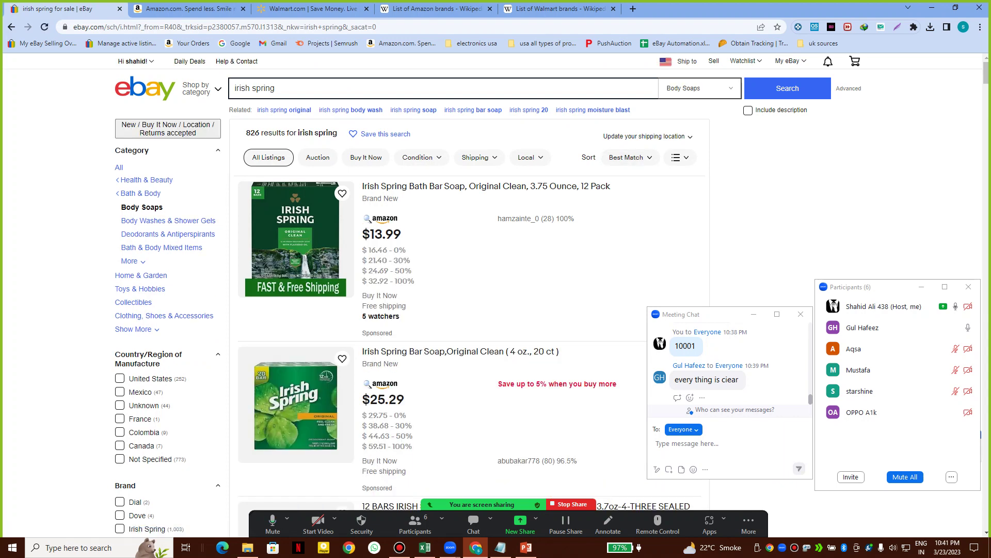
- Check the Amazon and Walmart brand lists on Wikipedia again, and return to the eBay results for irish spring
{"action": "left_click", "coordinate": [437, 9]}
{"action": "left_click", "coordinate": [559, 9]}
{"action": "left_click", "coordinate": [543, 7]}
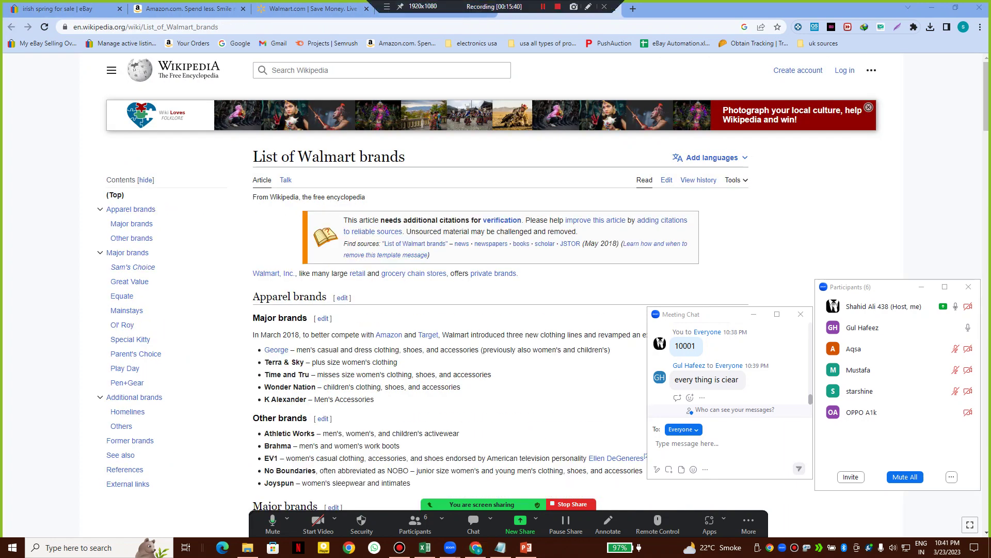
{"action": "scroll", "coordinate": [547, 282], "scroll_direction": "down", "scroll_amount": 1}
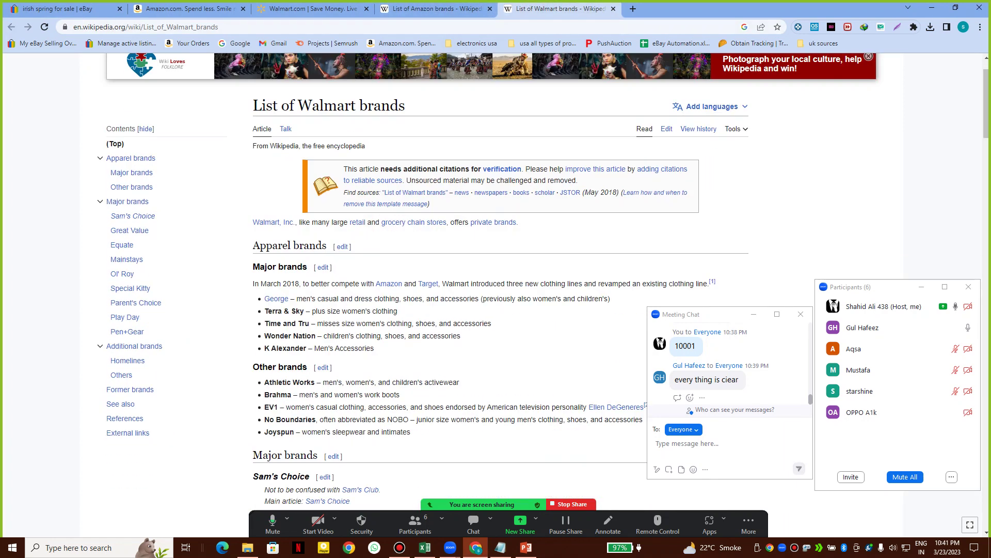
{"action": "left_click", "coordinate": [57, 9]}
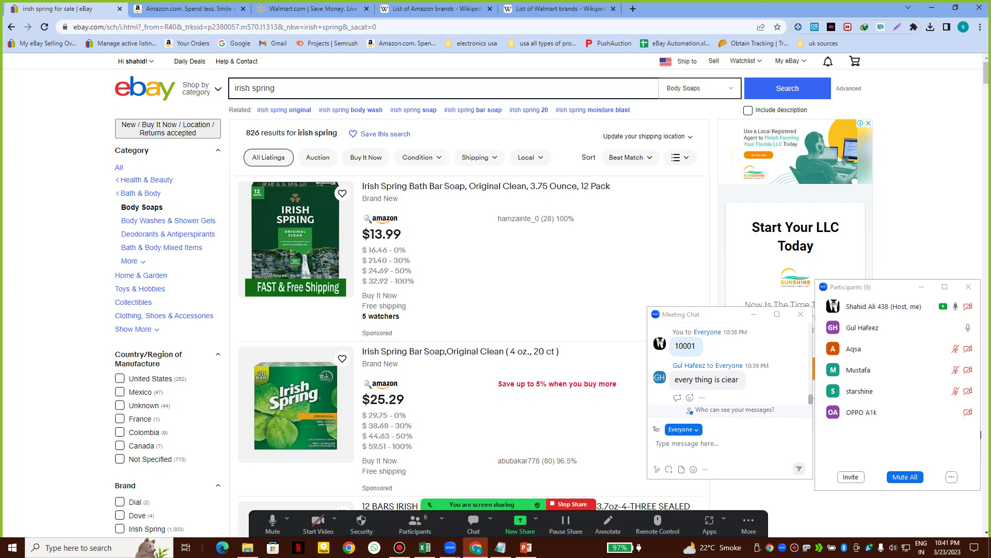
- Switch to PowerPoint, show the eBay Filters slide, and move the Meeting Chat window off the slide's text
{"action": "left_click", "coordinate": [525, 547]}
{"action": "scroll", "coordinate": [495, 310], "scroll_direction": "down", "scroll_amount": 1}
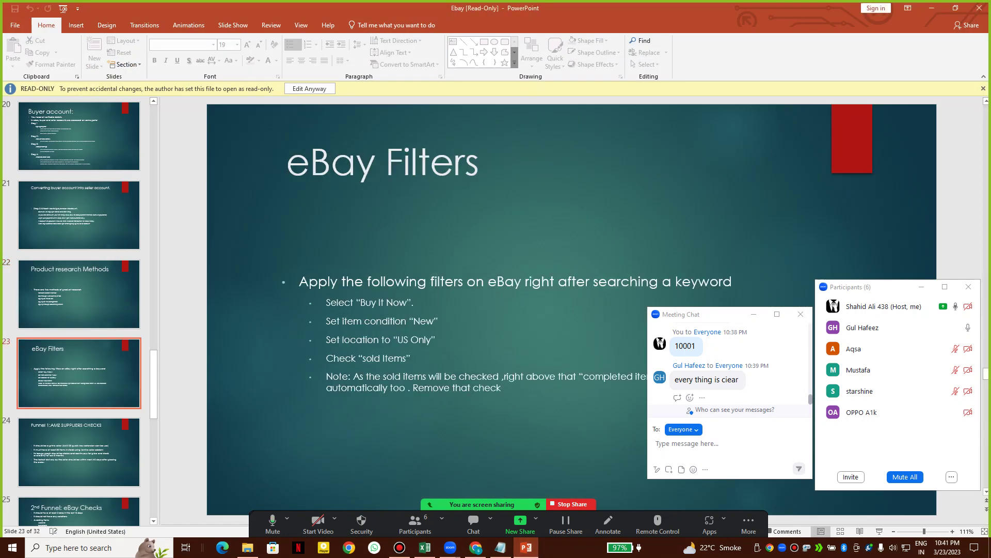
{"action": "left_click_drag", "start_coordinate": [723, 314], "coordinate": [878, 114]}
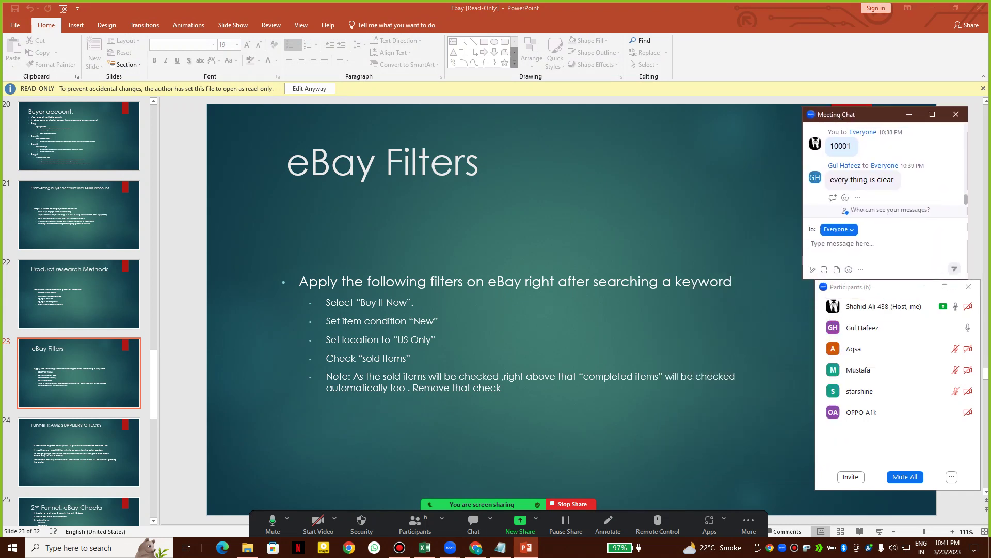